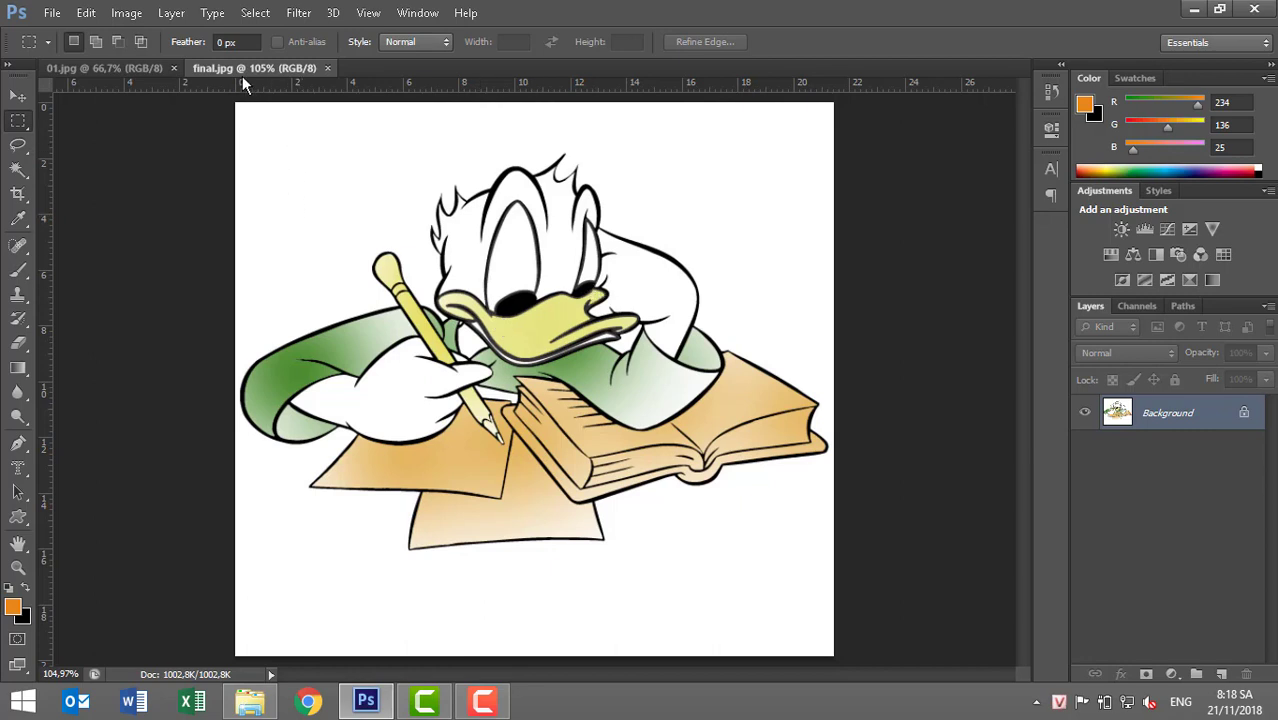
Create a new blank document using the final.jpg preset for its dimensions
key(ctrl+n)
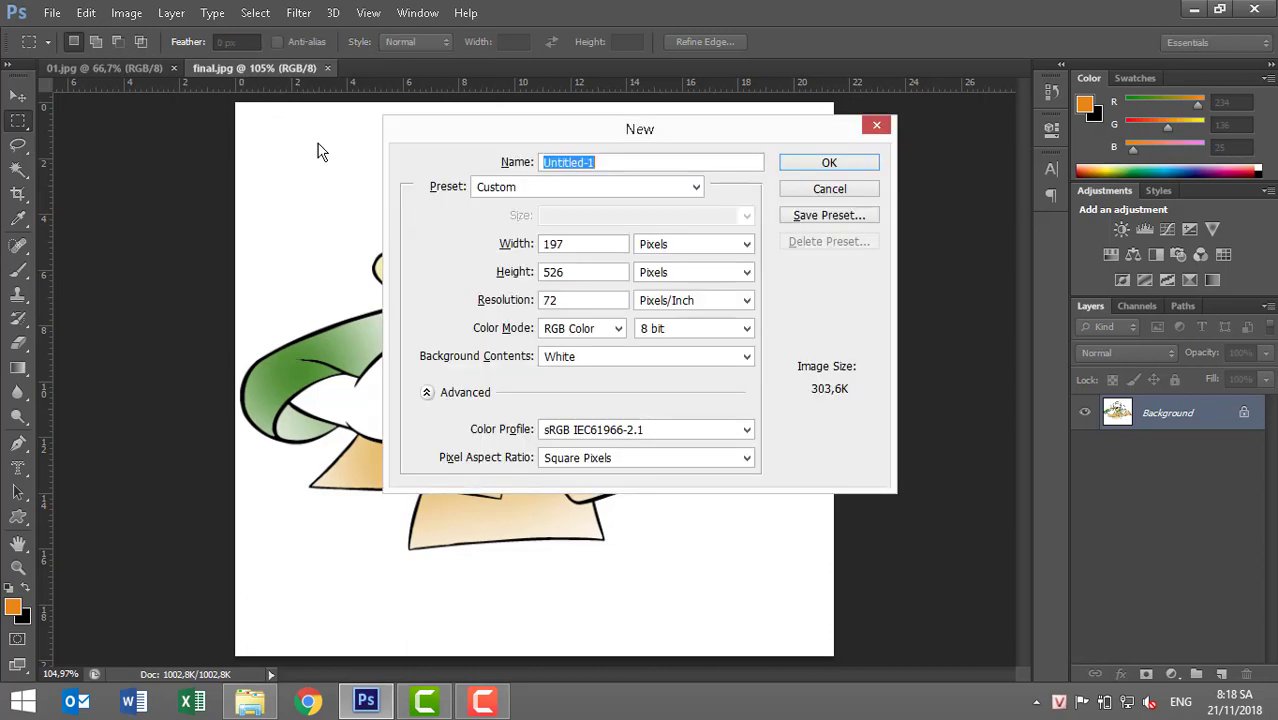
click(487, 189)
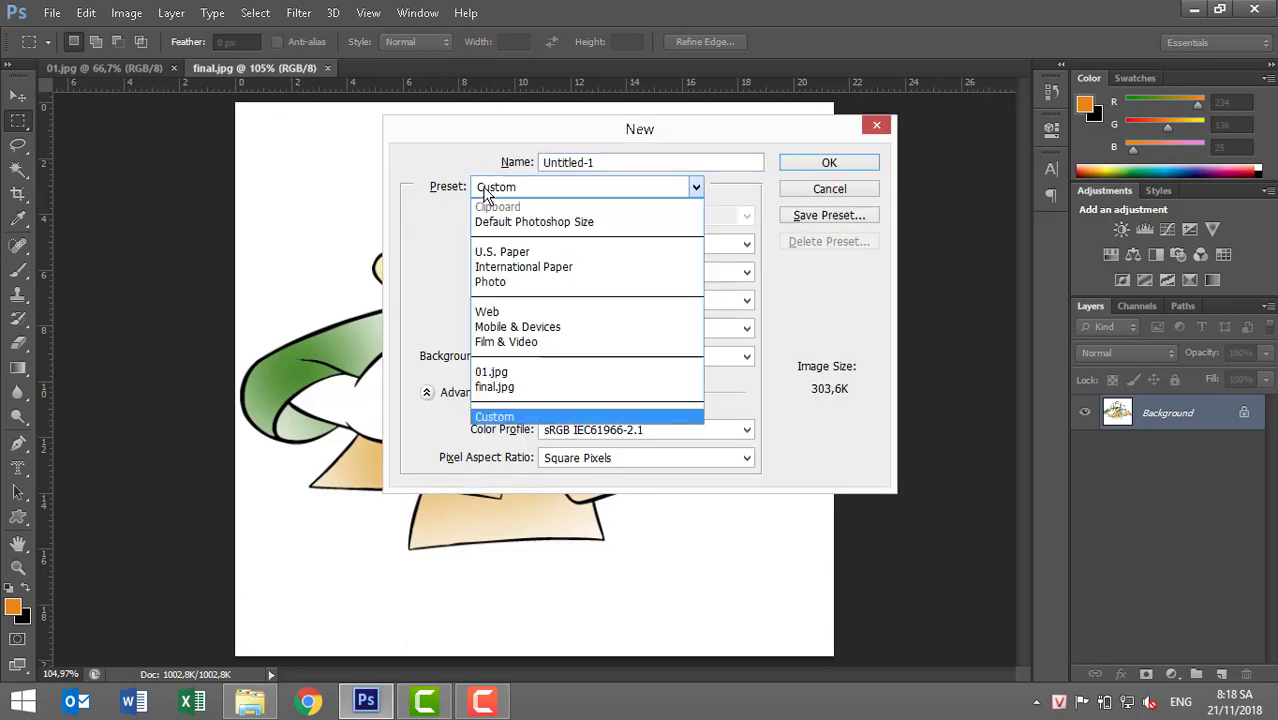
click(495, 387)
click(820, 164)
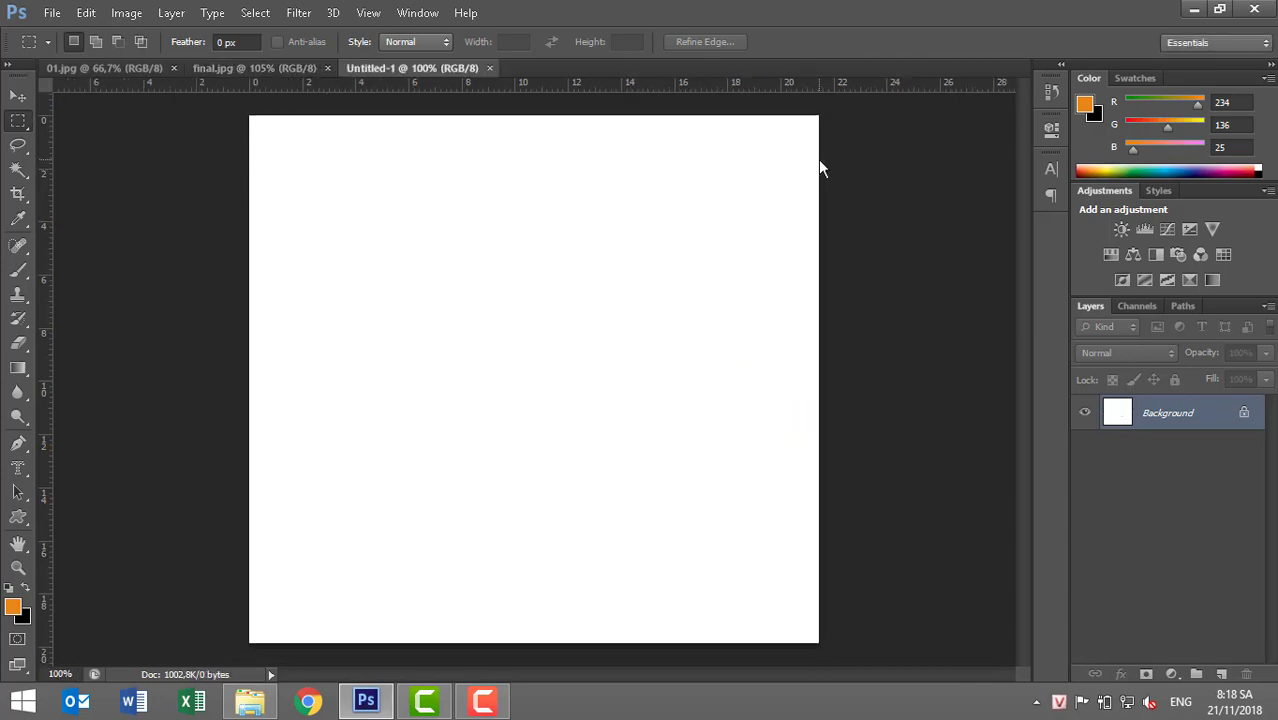
Copy the rectangular area around the duck drawing in 01.jpg, without the header, and paste it into Untitled-1
click(100, 68)
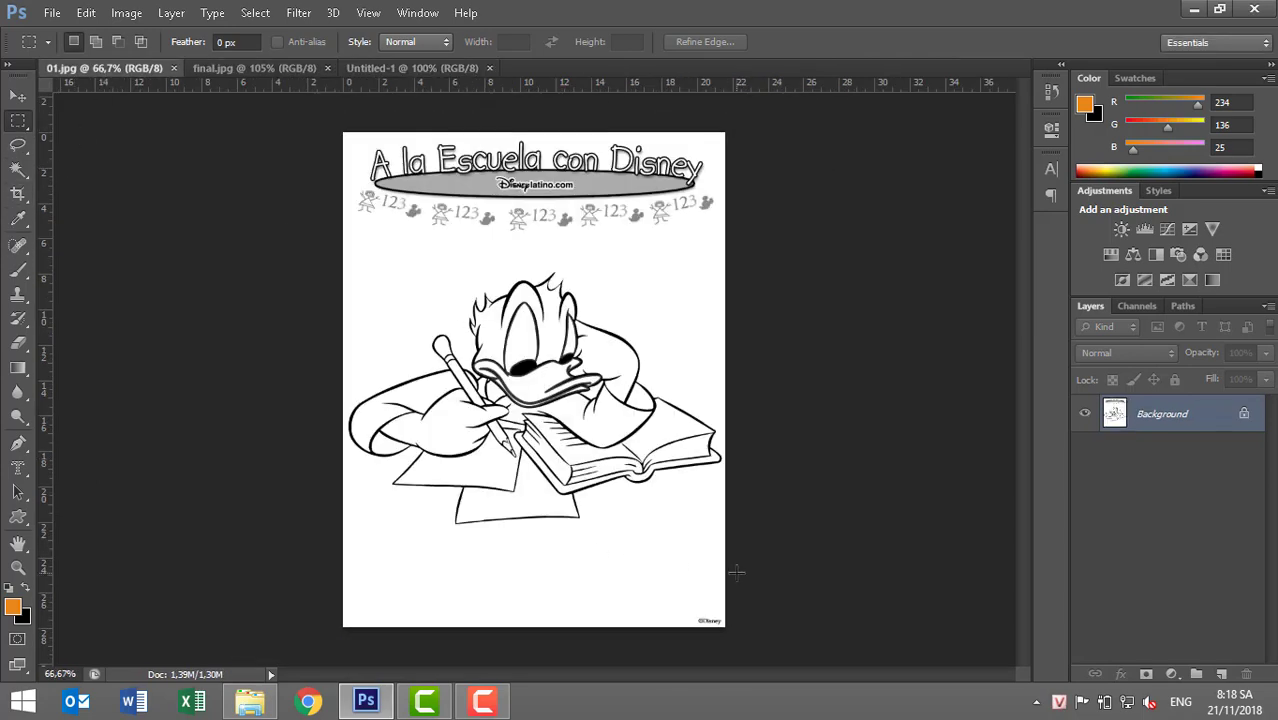
drag(783, 570, 290, 255)
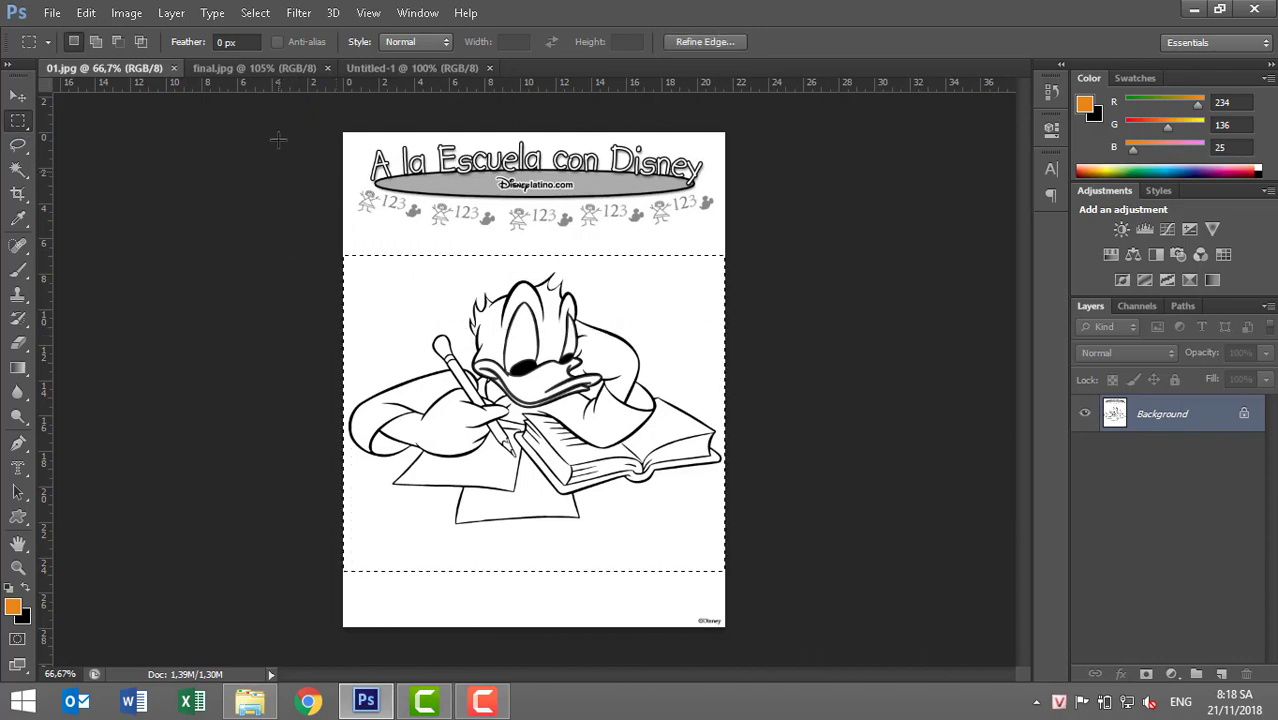
click(425, 67)
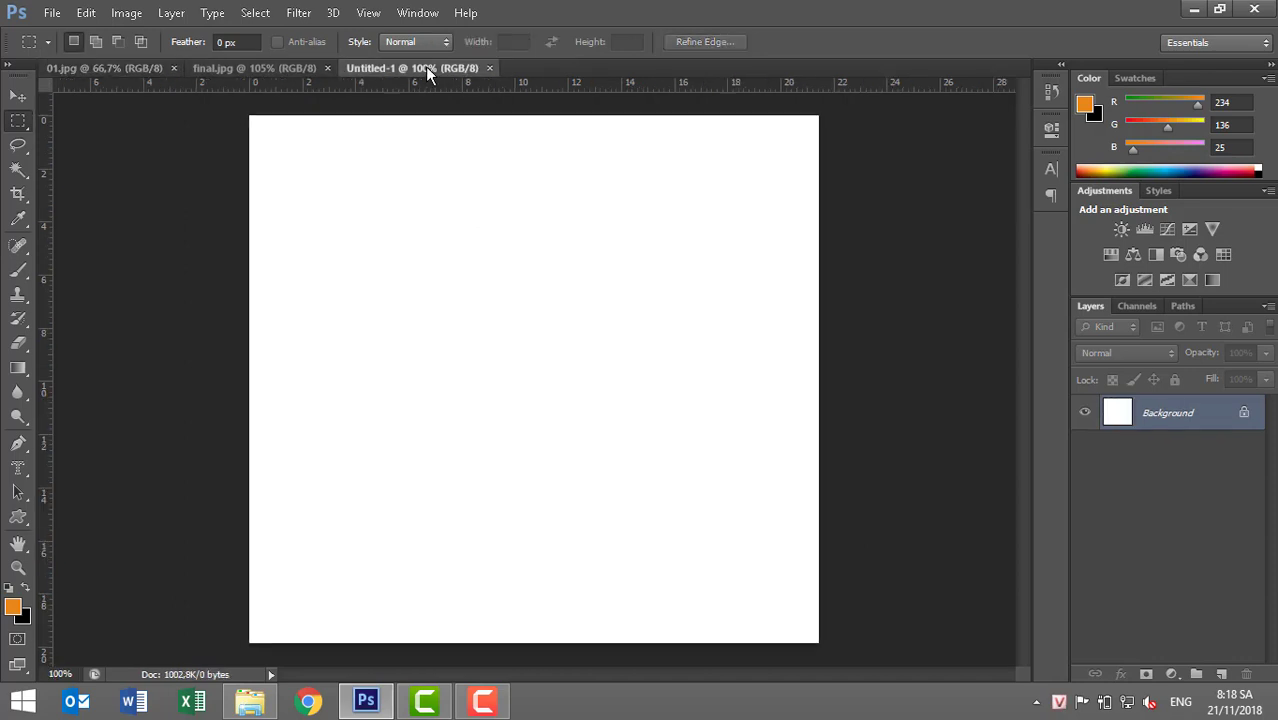
key(ctrl+v)
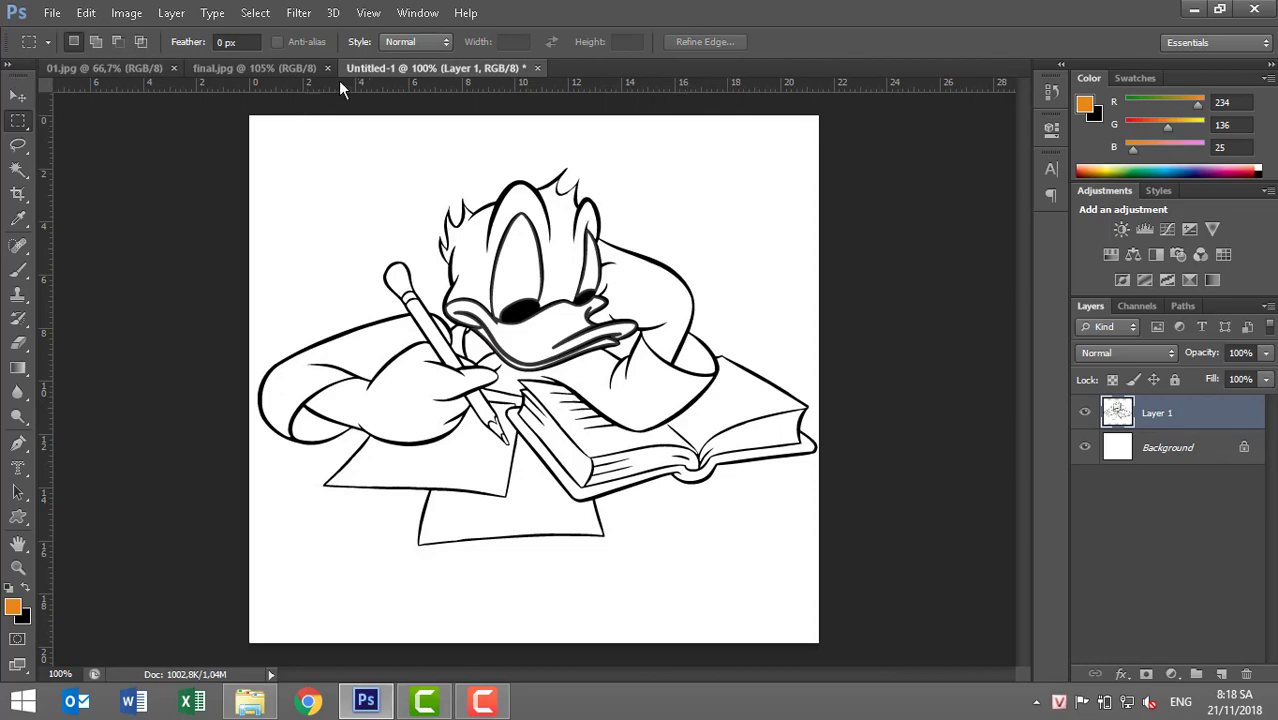
Float the Untitled-1 and final.jpg documents as separate windows and arrange them side by side
drag(377, 66, 453, 136)
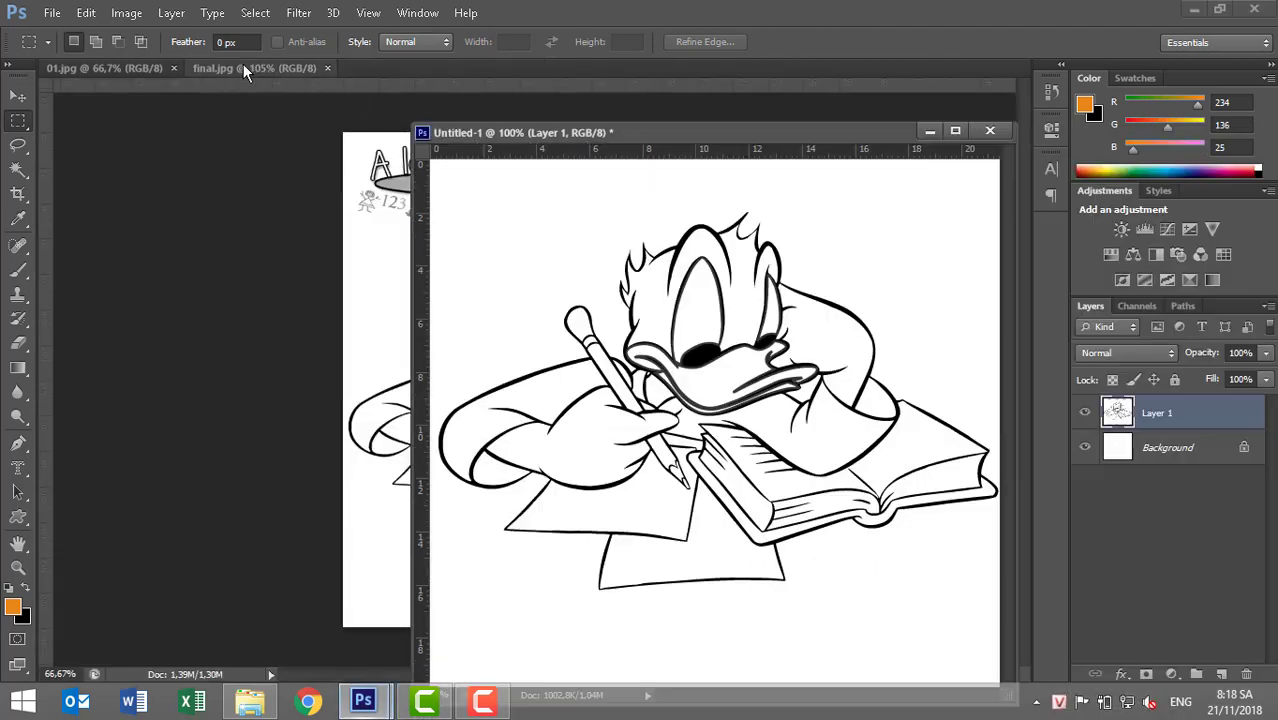
drag(243, 64, 247, 135)
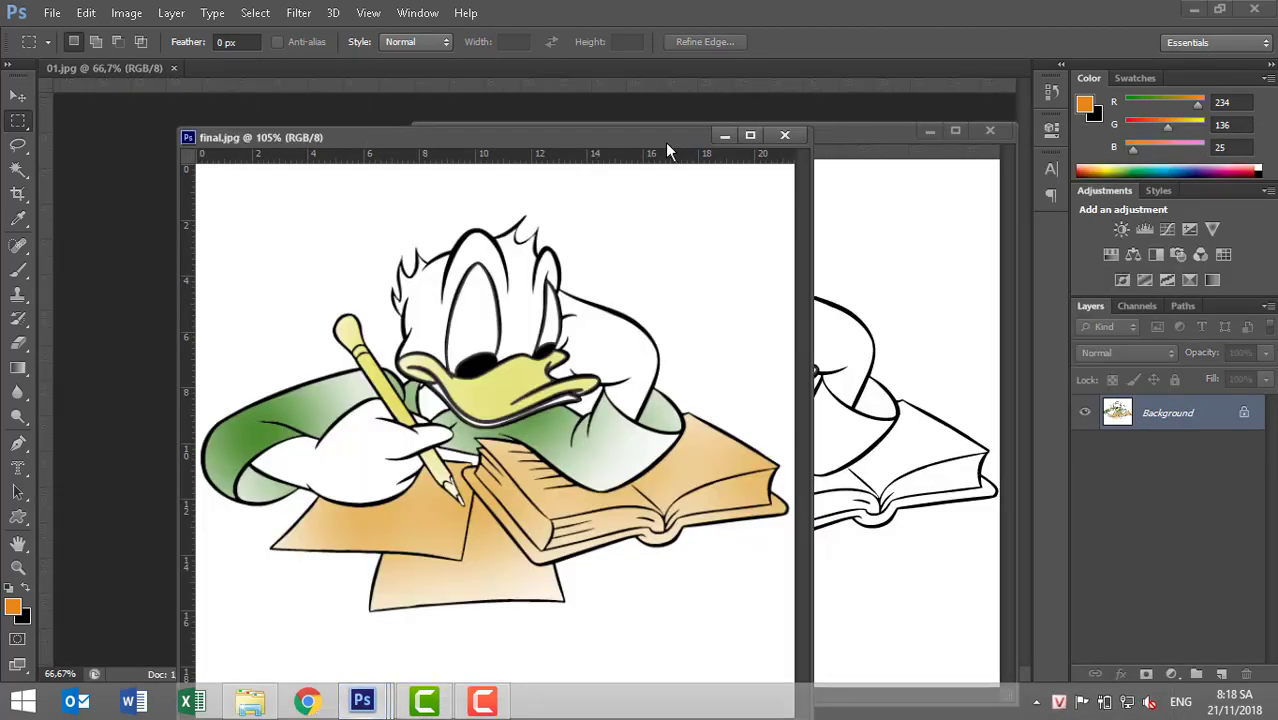
drag(667, 145, 559, 103)
drag(795, 133, 819, 121)
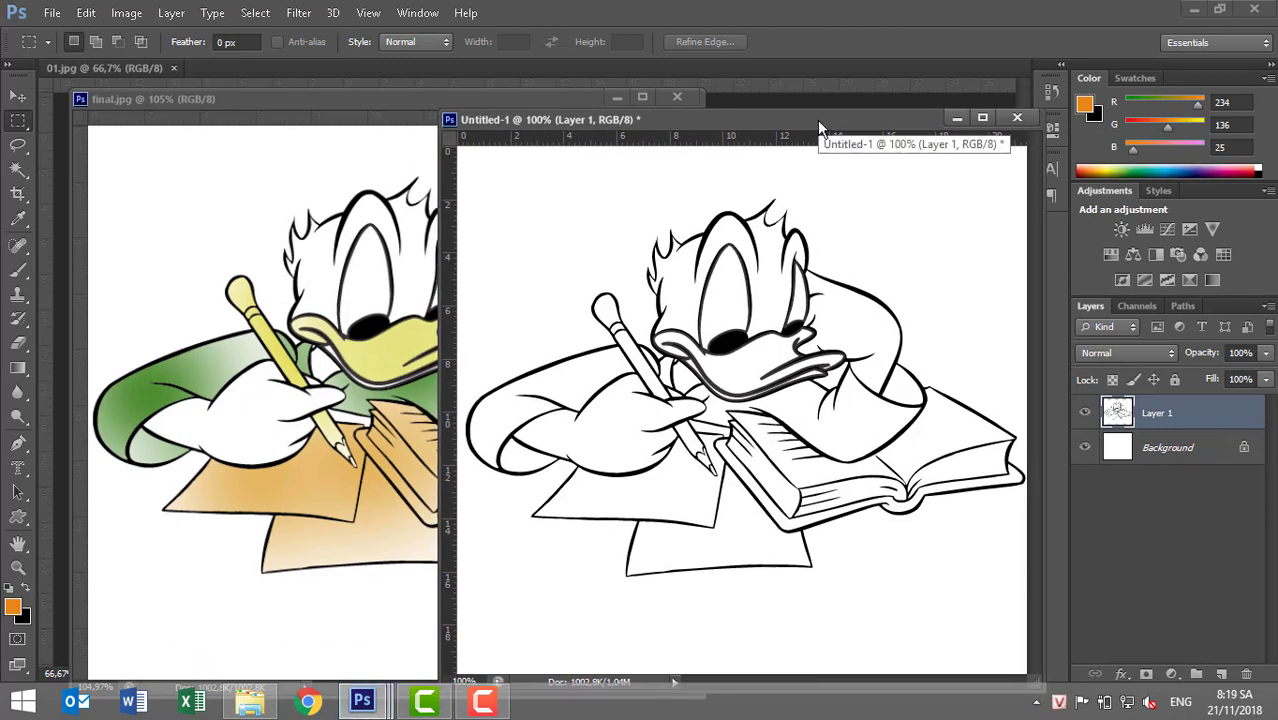
Dismiss the NetSupport School alert and select the outer sleeve of the pencil-holding arm in Untitled-1 with the Magic Wand
click(26, 175)
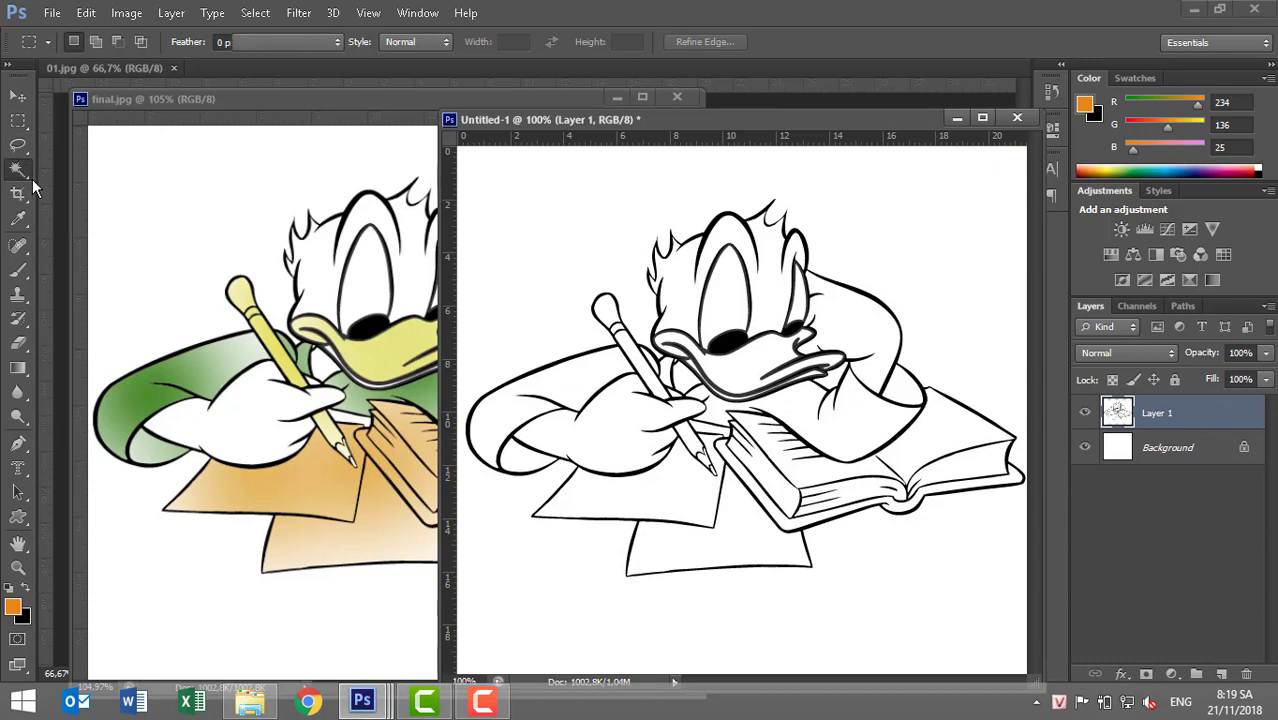
click(577, 387)
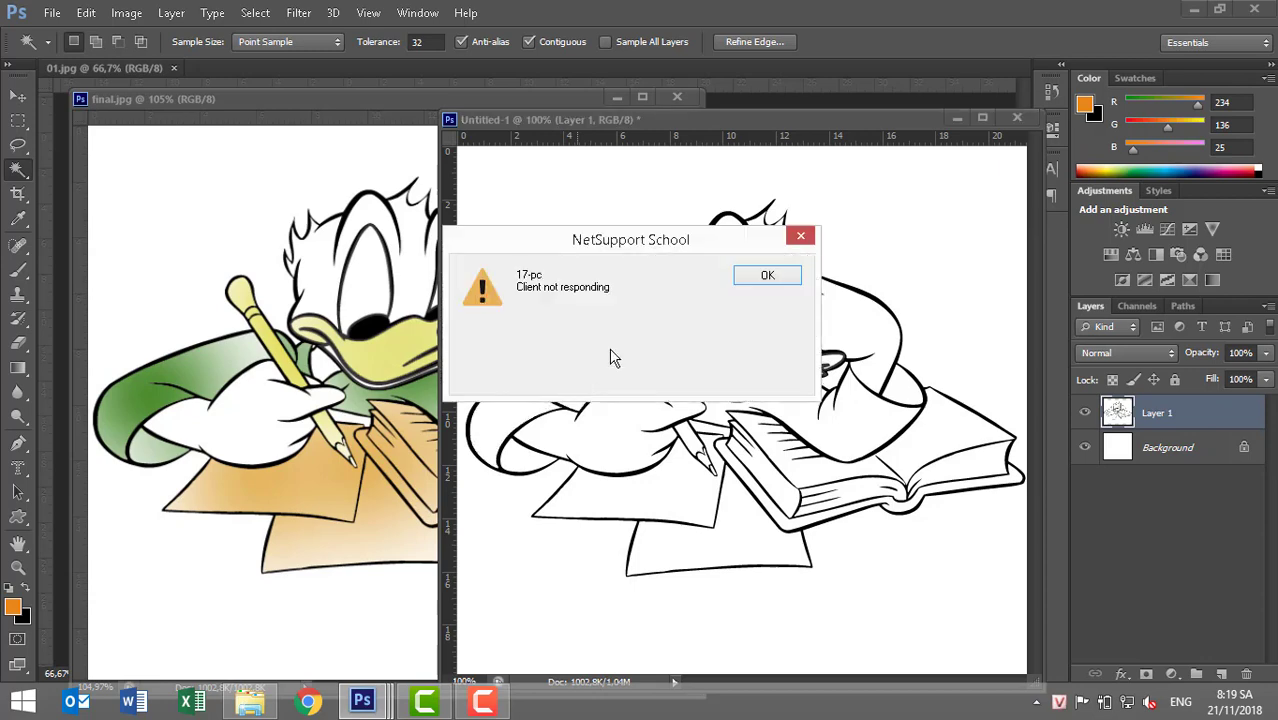
click(748, 273)
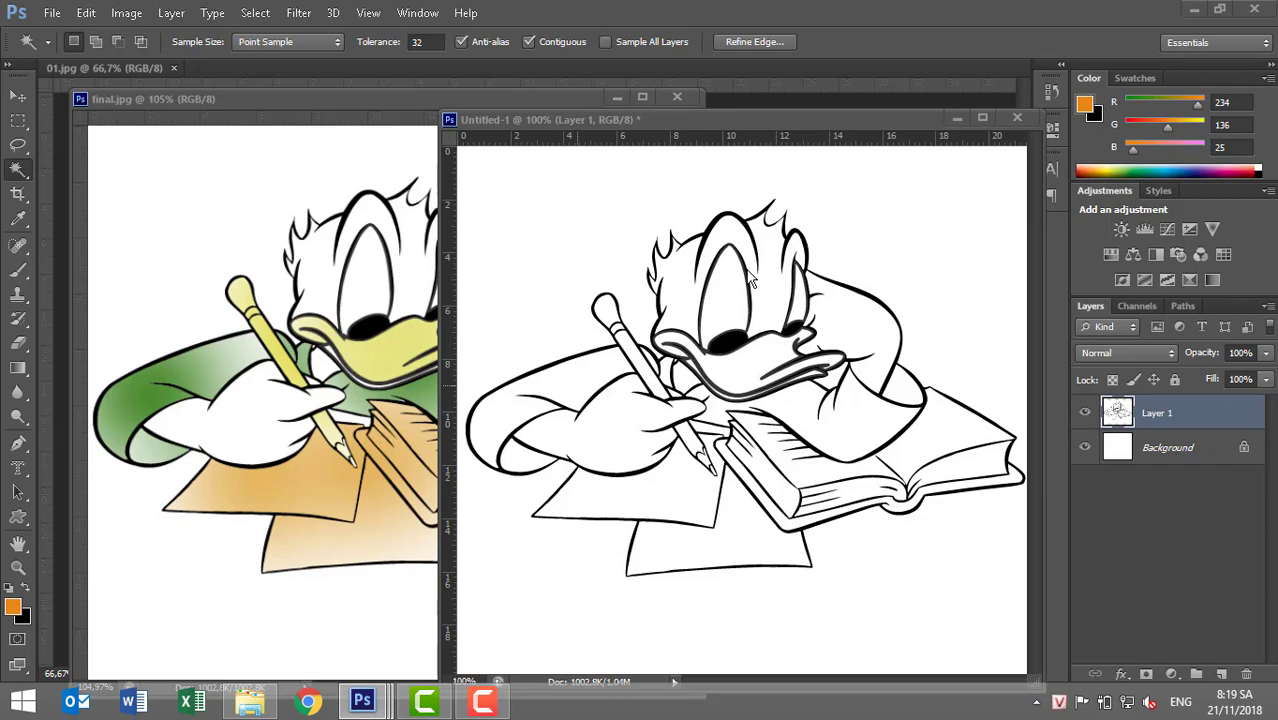
click(545, 405)
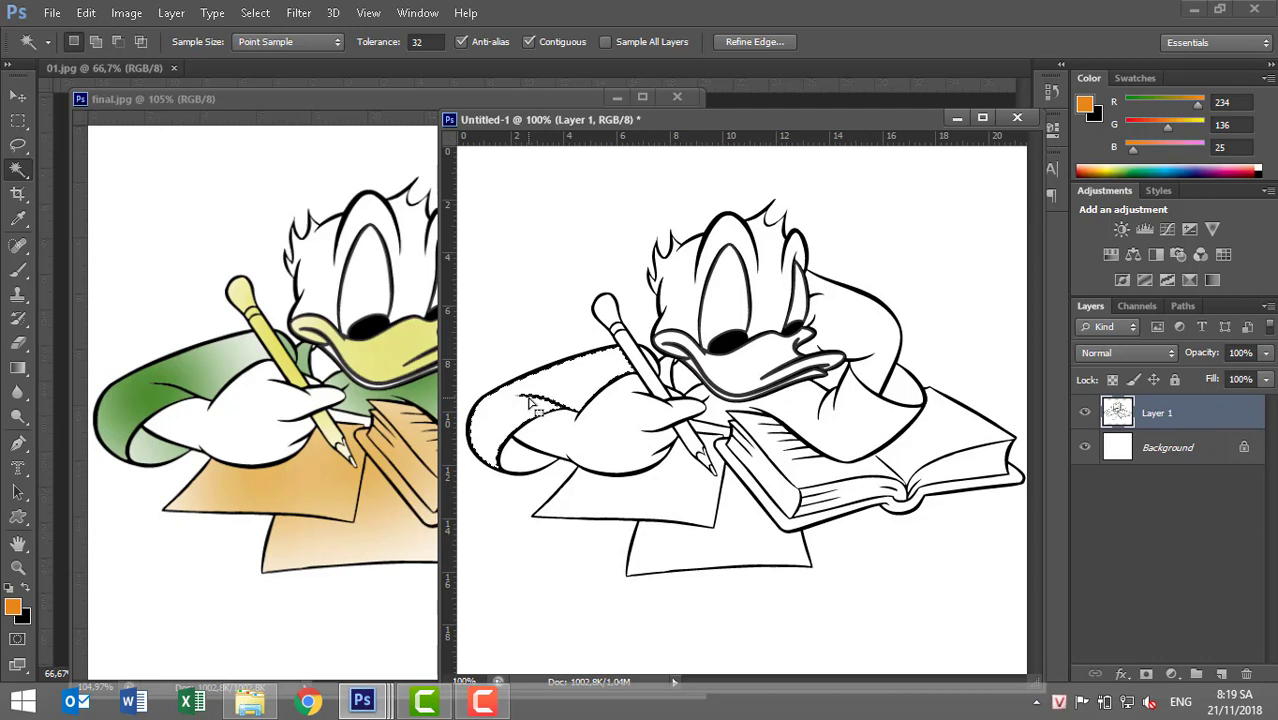
For the Gradient tool, sample the green sleeve in final.jpg and adjust the foreground colour to #4a9628
click(17, 369)
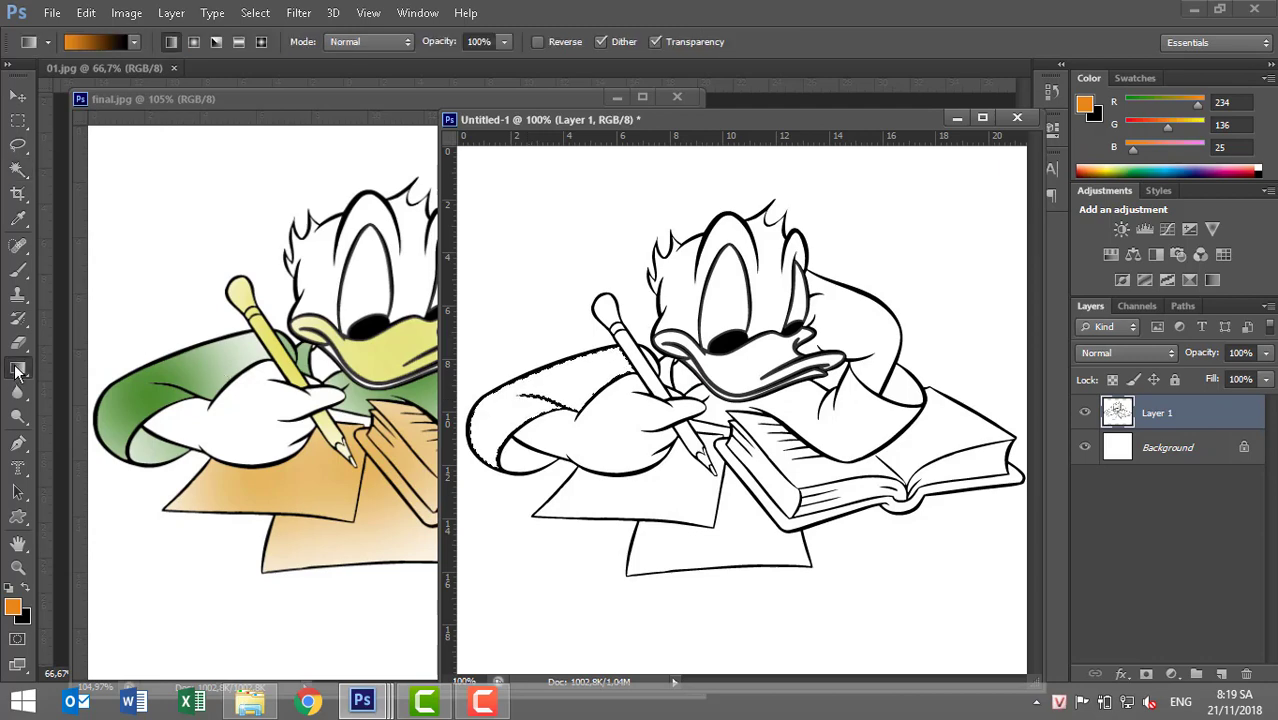
click(13, 606)
click(147, 398)
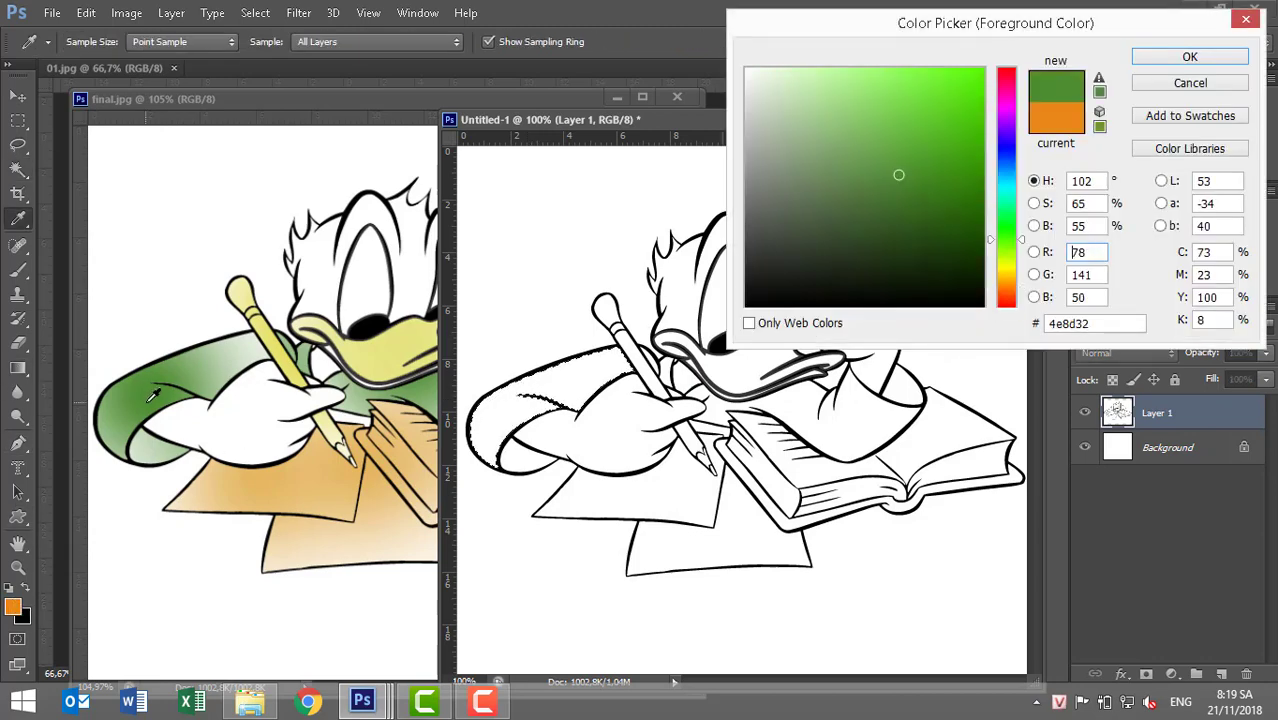
click(920, 166)
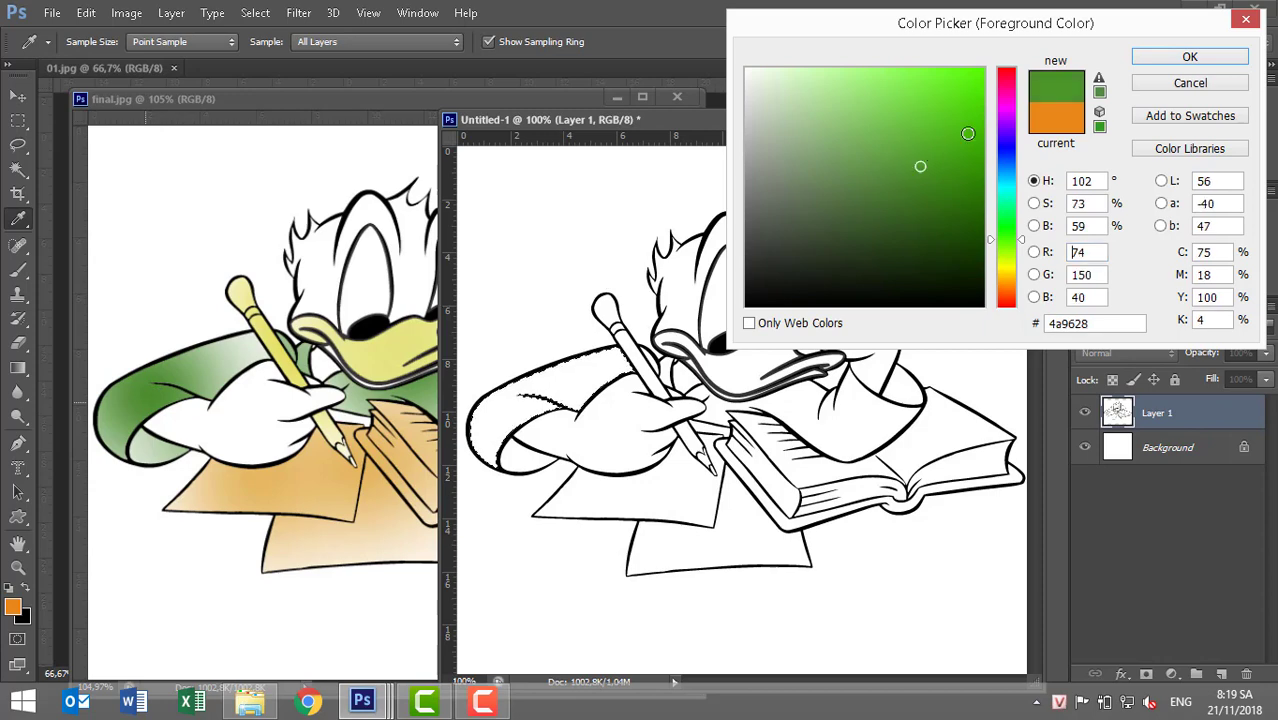
click(1147, 58)
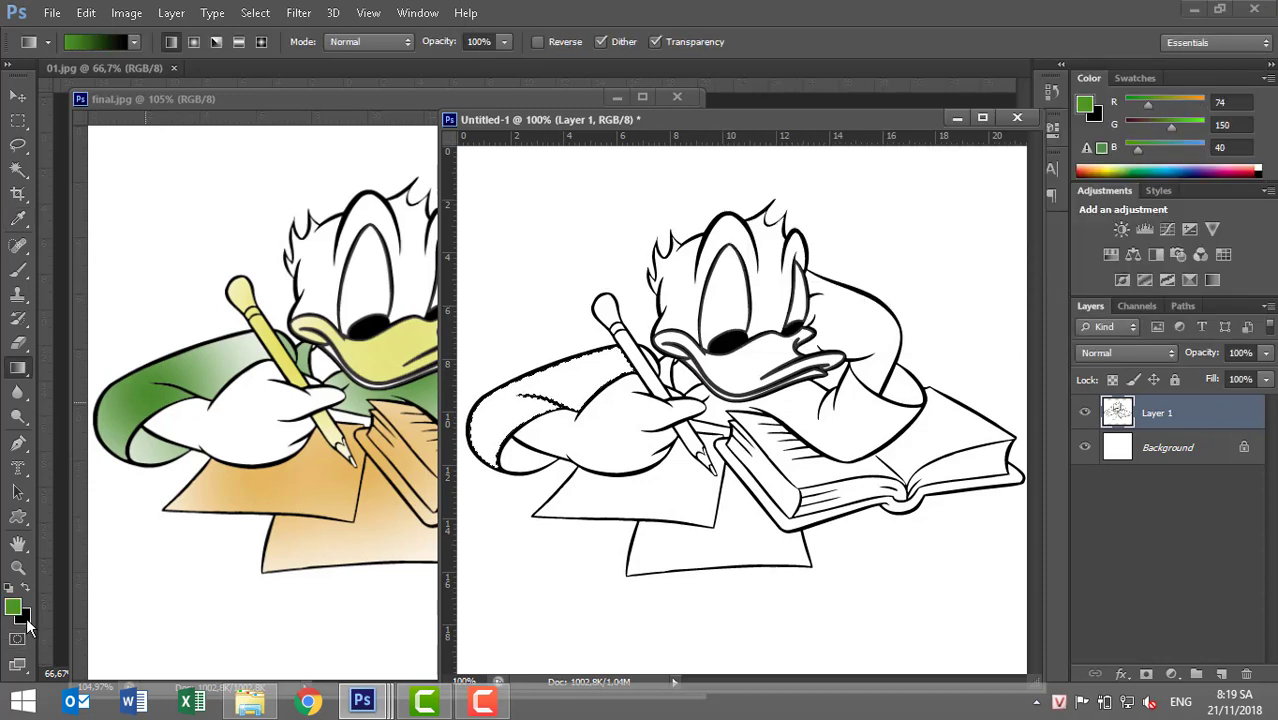
Sample the pale end of the sleeve in final.jpg and adjust the background colour to #e8eee7
click(25, 619)
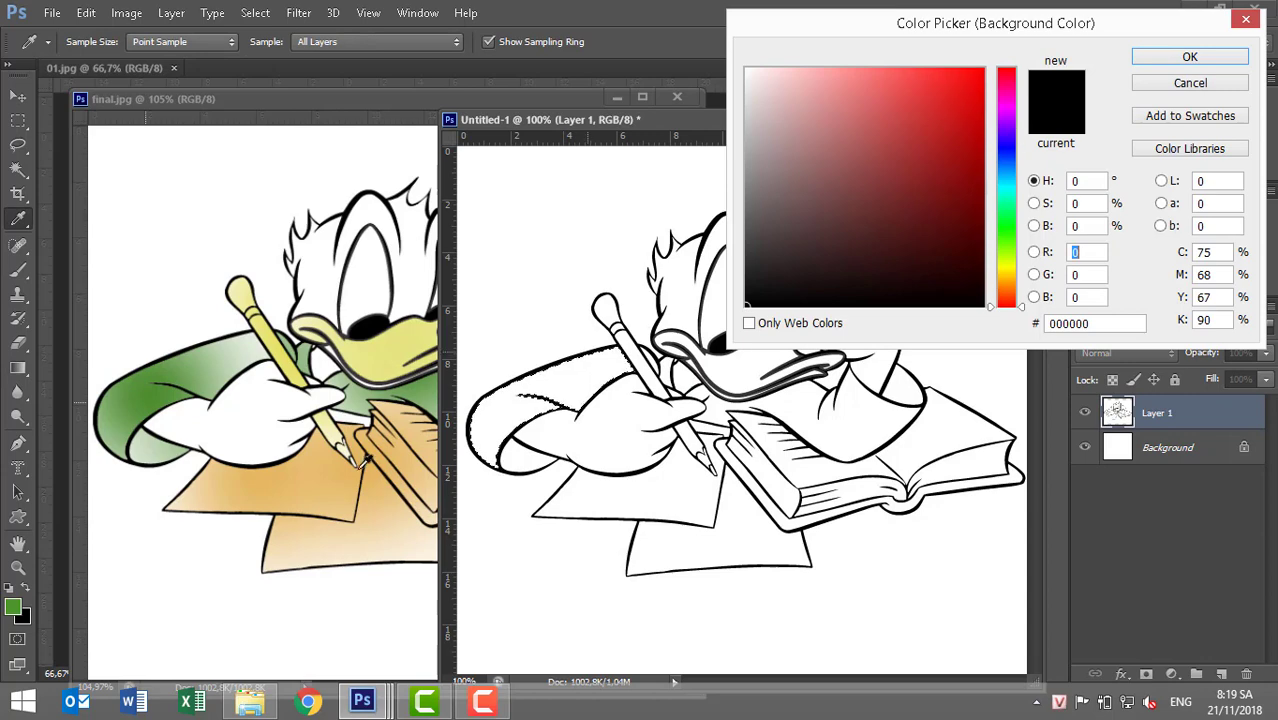
click(265, 337)
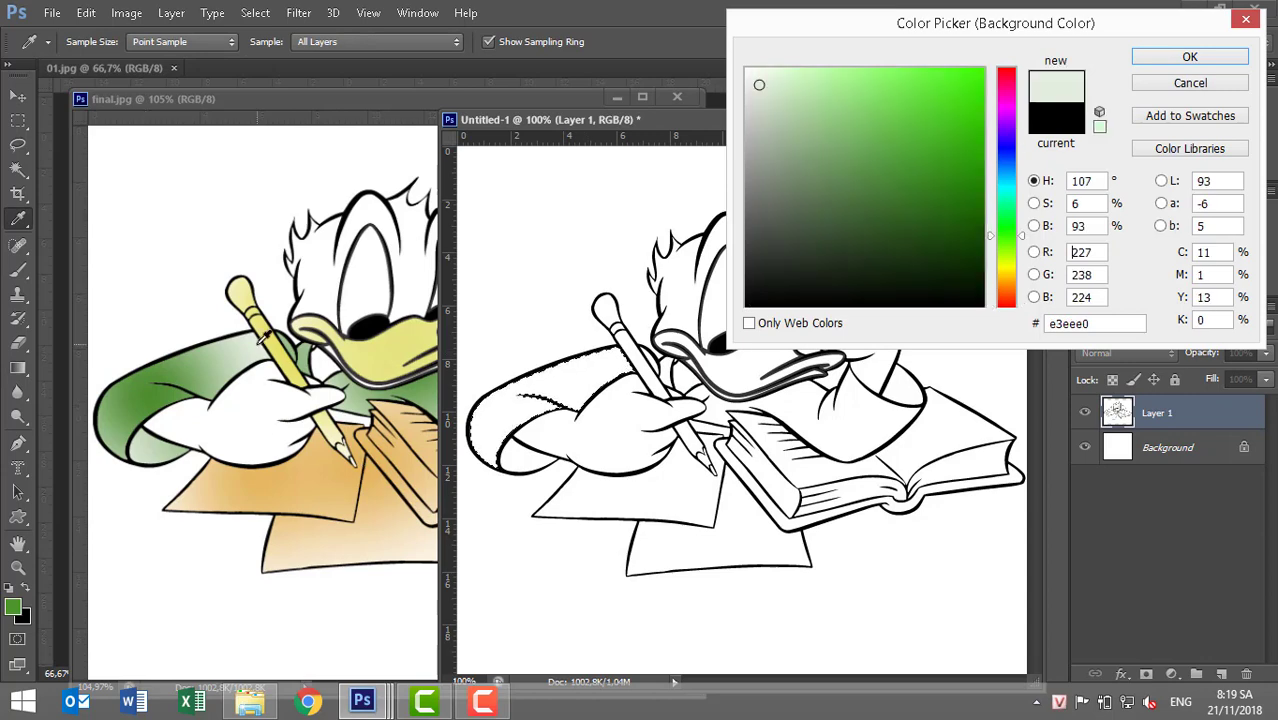
click(757, 83)
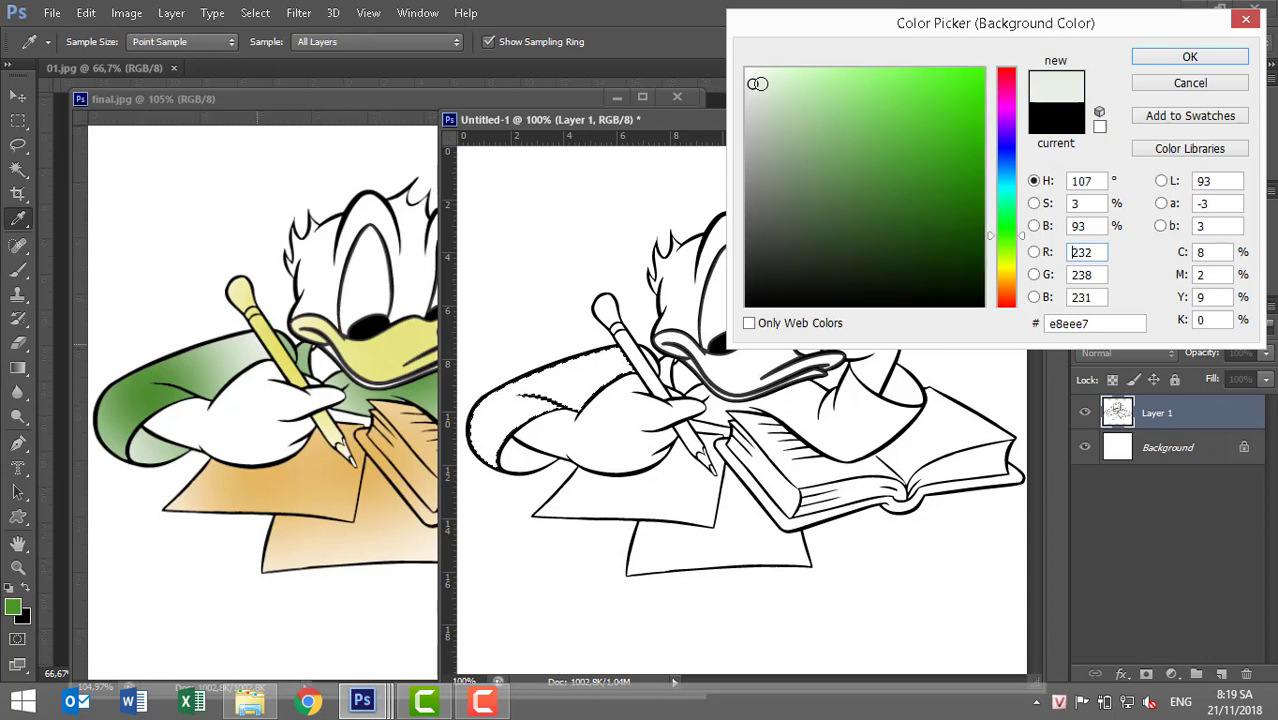
click(1205, 62)
key(g)
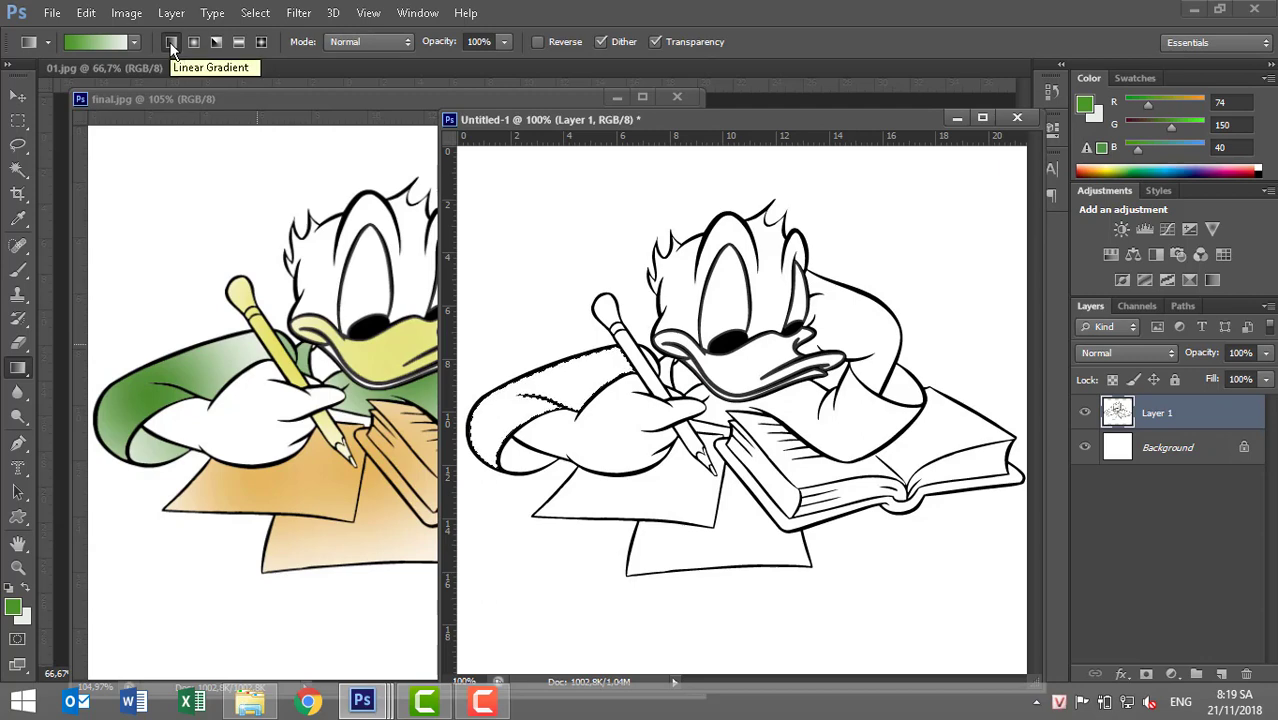
Fill the selected sleeve with a green-to-pale Reflected Gradient on a new layer, undoing the fill made on Layer 1
click(239, 44)
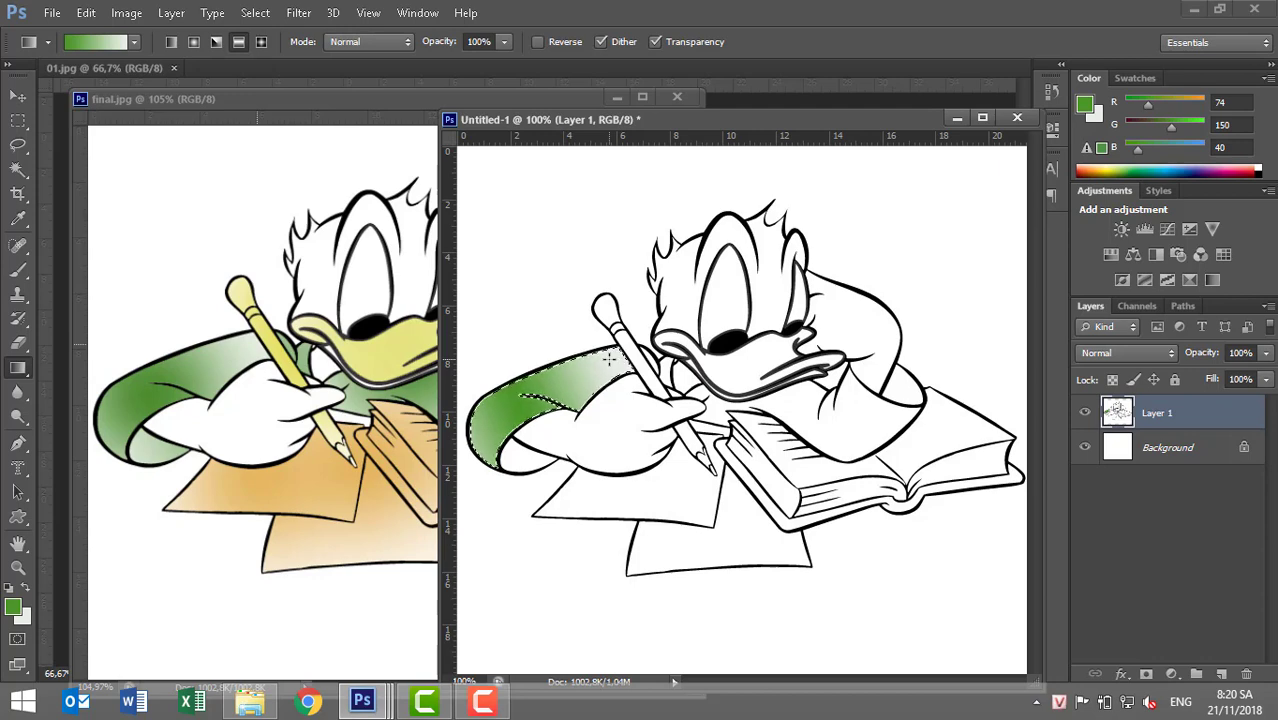
key(ctrl+z)
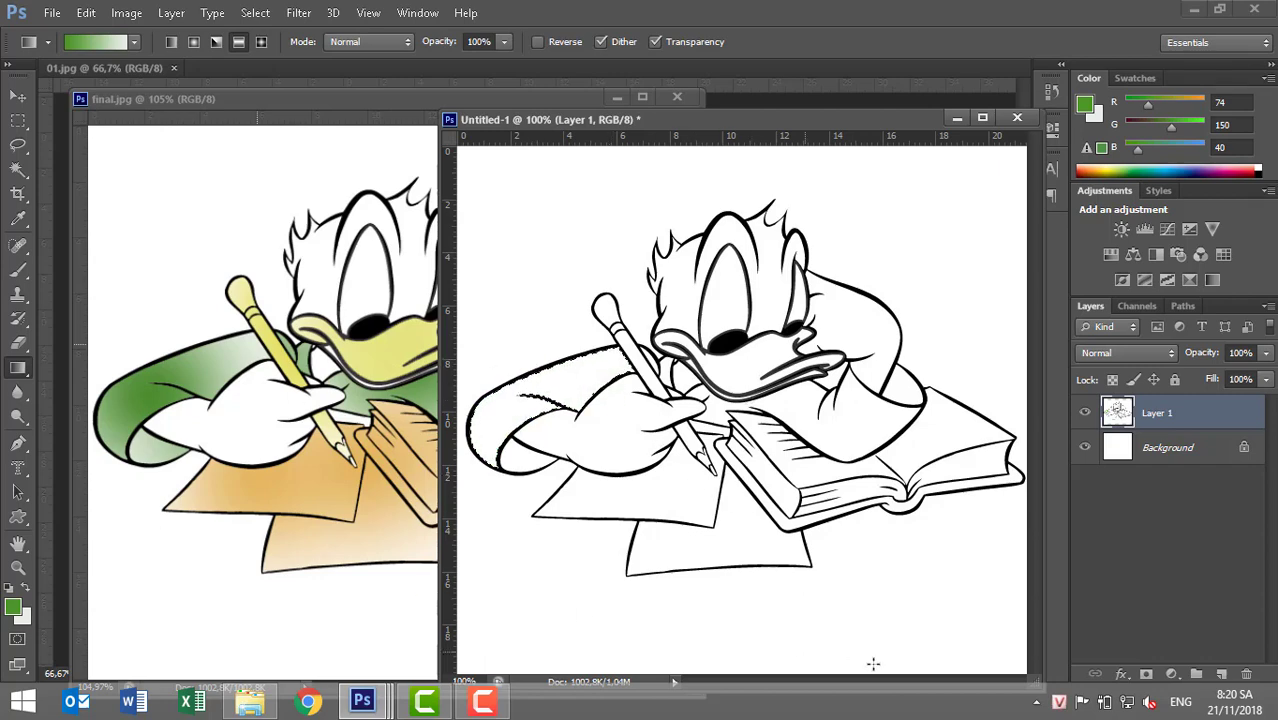
click(1222, 674)
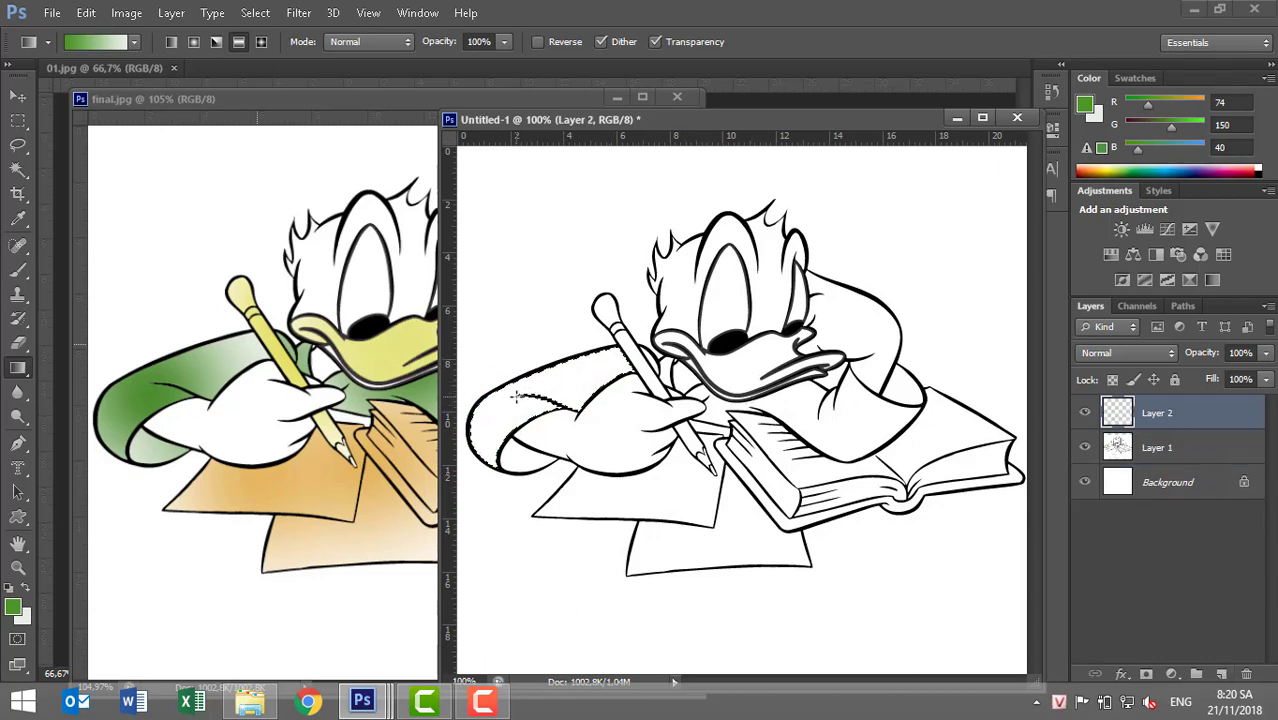
drag(516, 397, 598, 366)
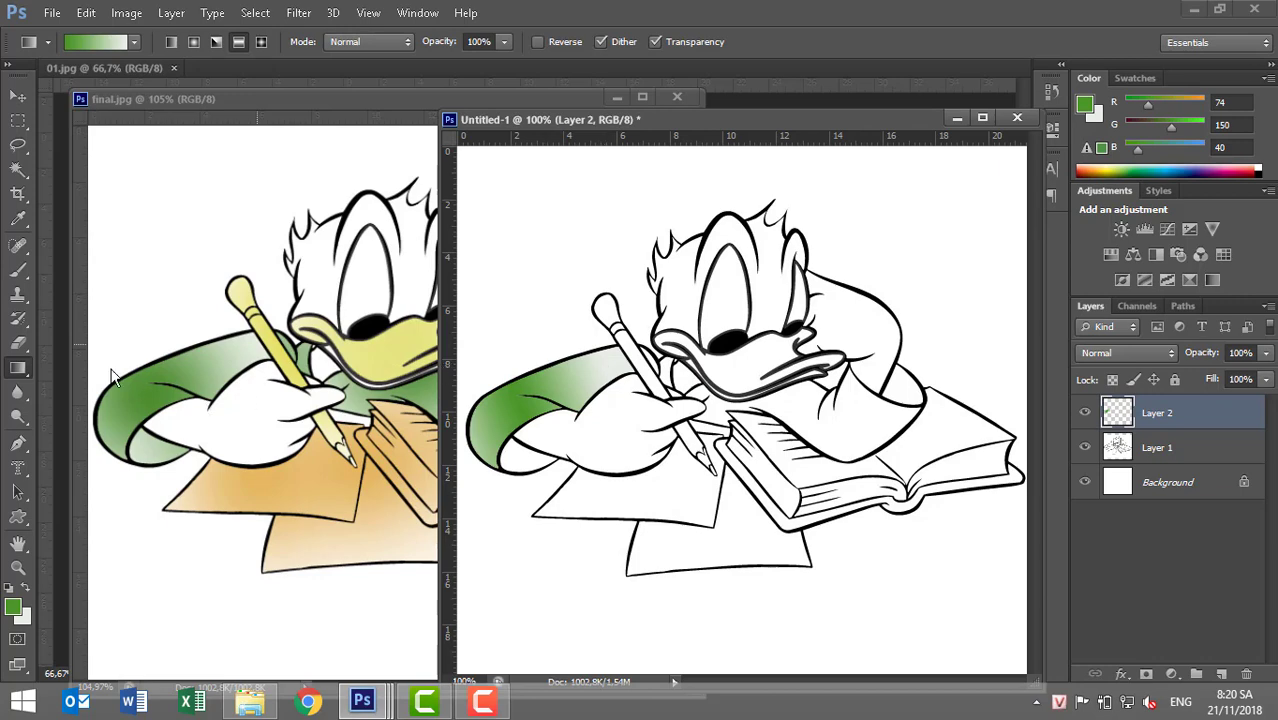
Clear the wrong selection and select the inner cuff of the pencil-holding arm on Layer 1 with the Magic Wand
click(18, 172)
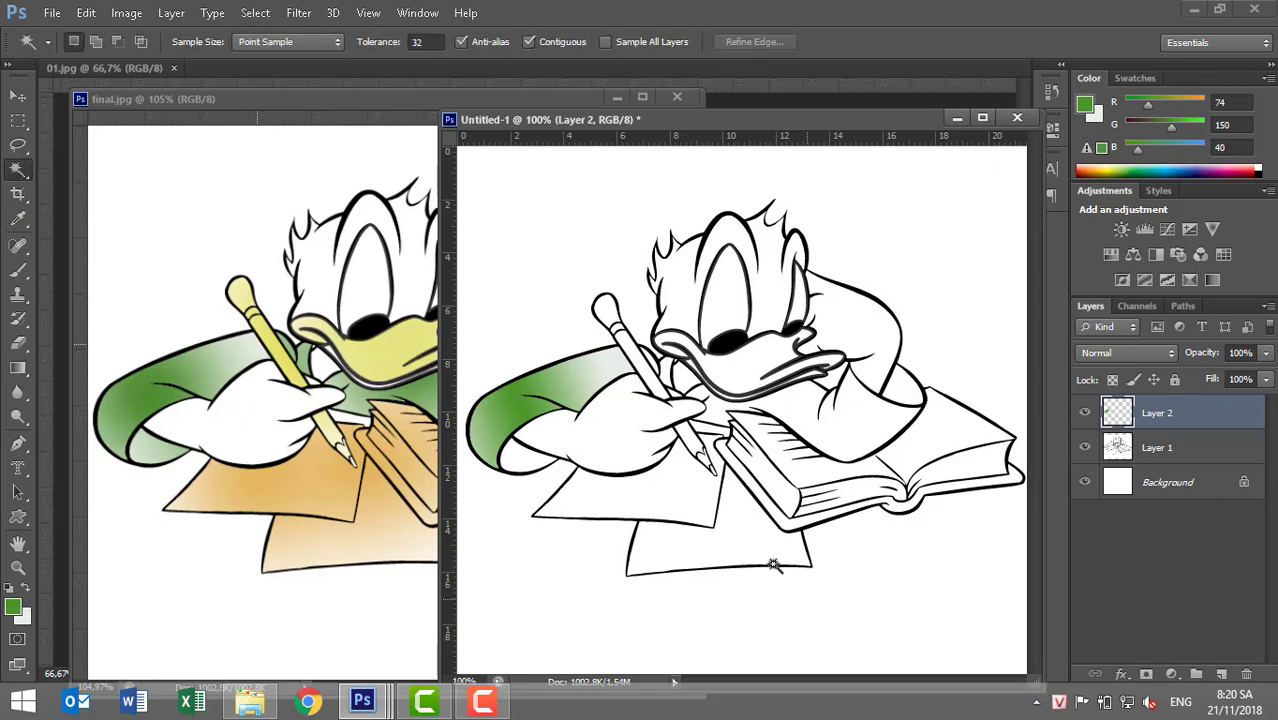
click(520, 462)
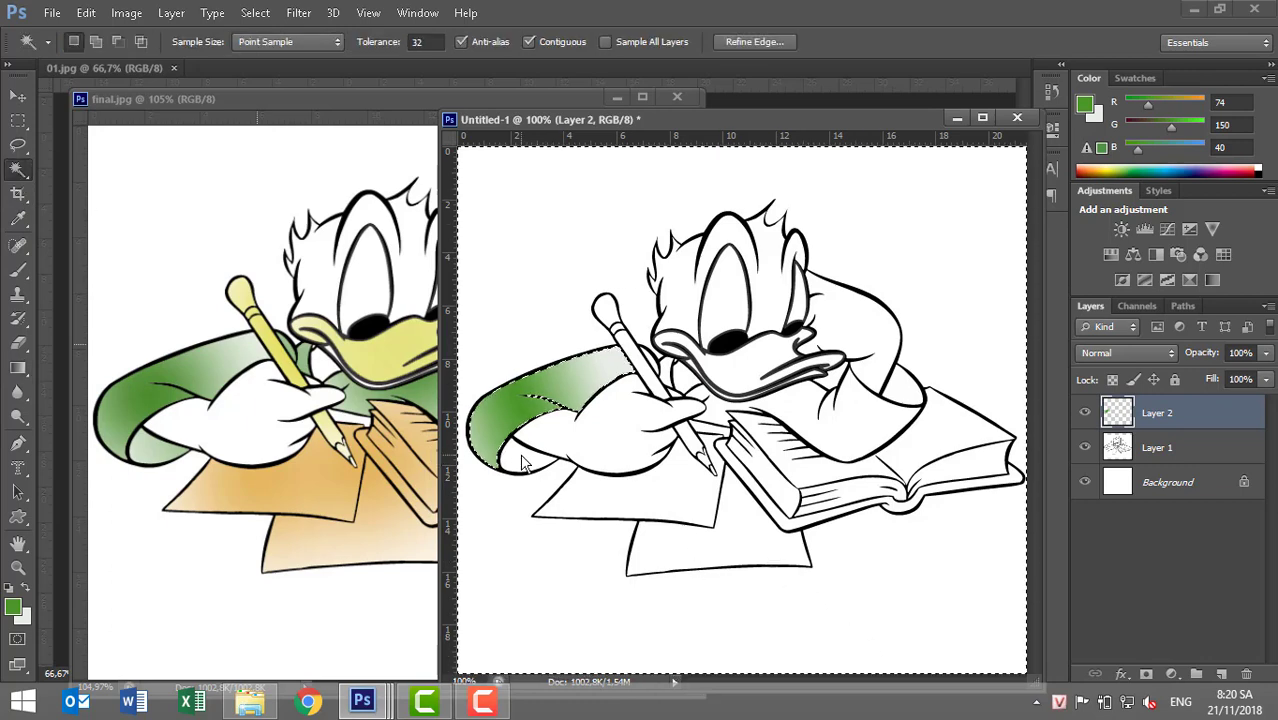
key(ctrl+d)
click(1160, 448)
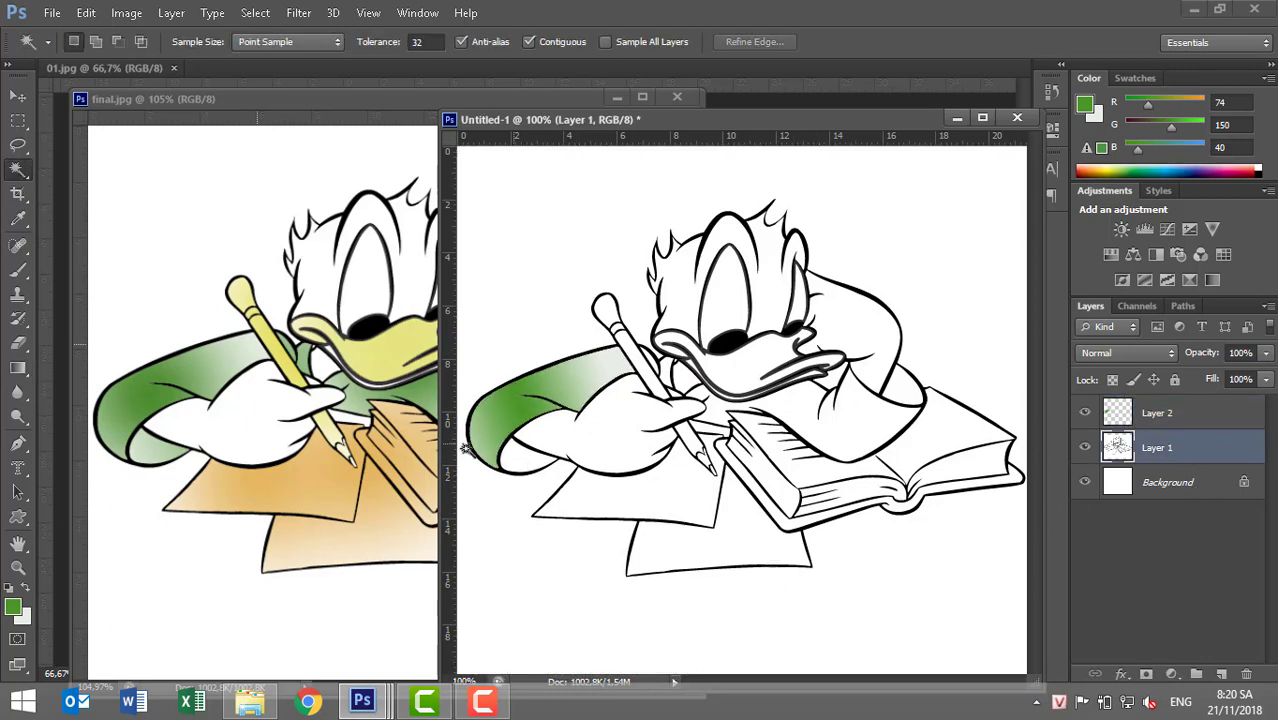
click(520, 453)
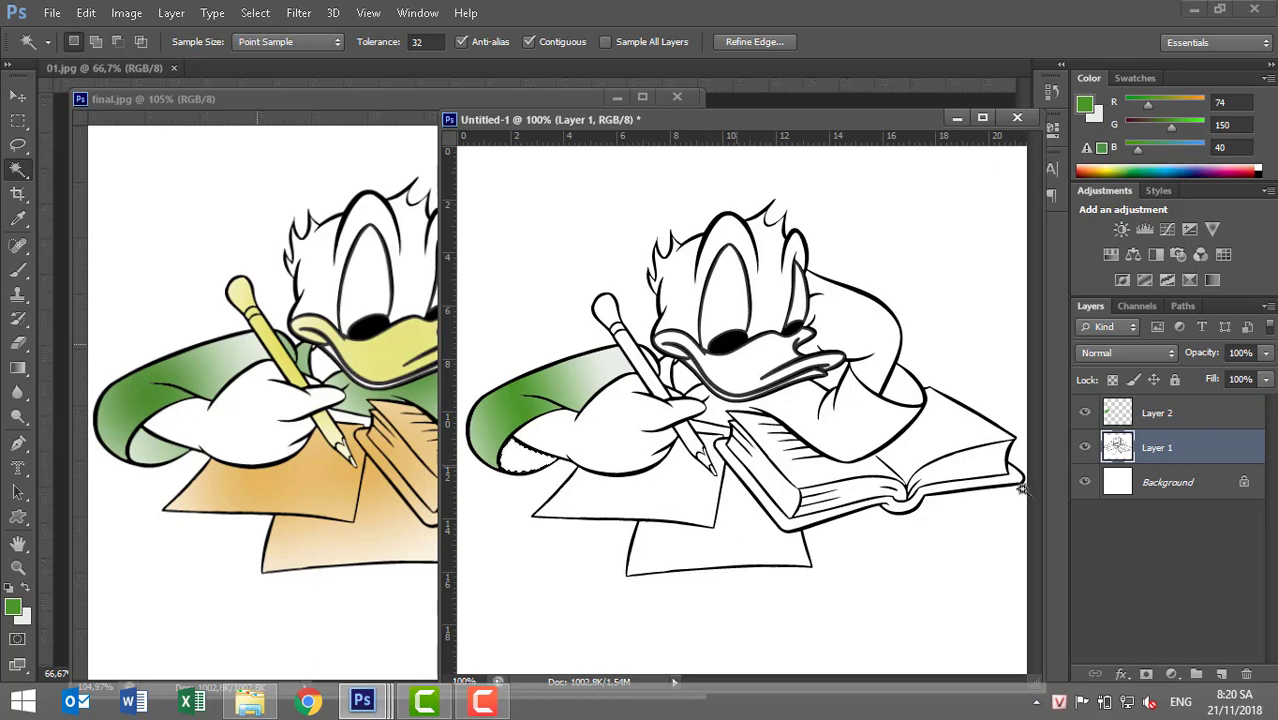
Fill the selected inner cuff with the green-to-pale reflected gradient on a new layer and deselect it
click(1224, 675)
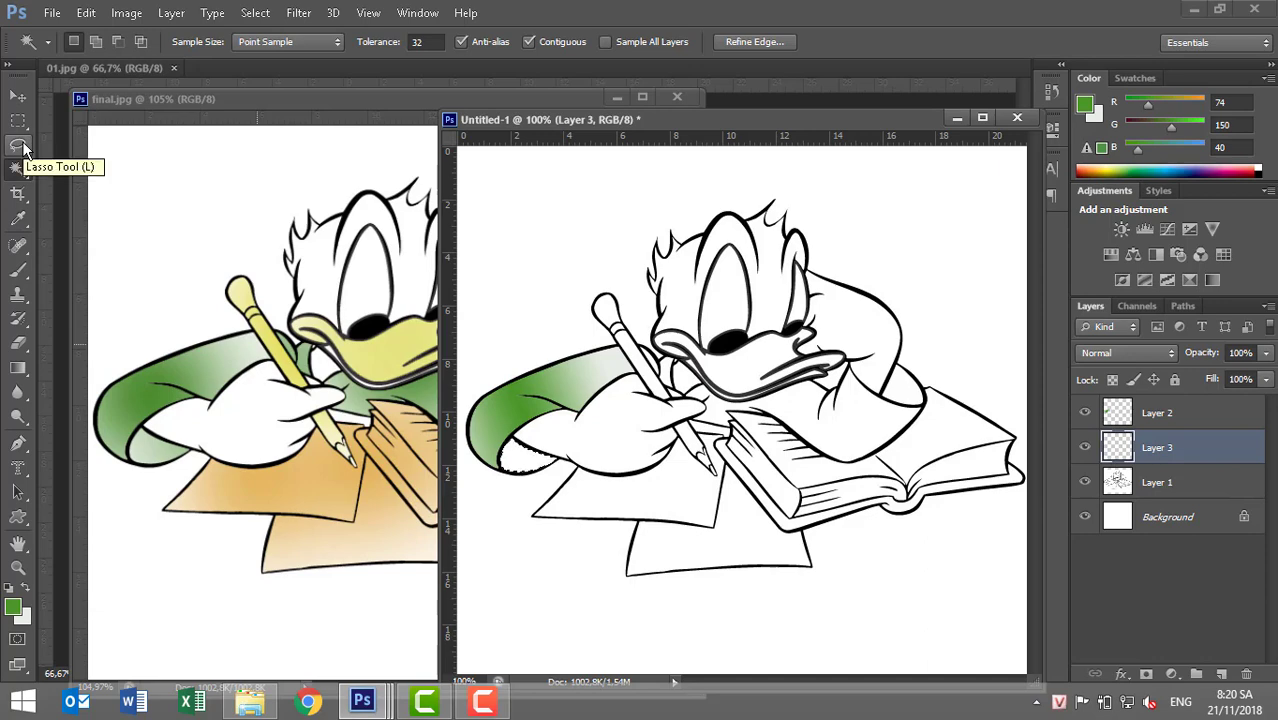
click(15, 370)
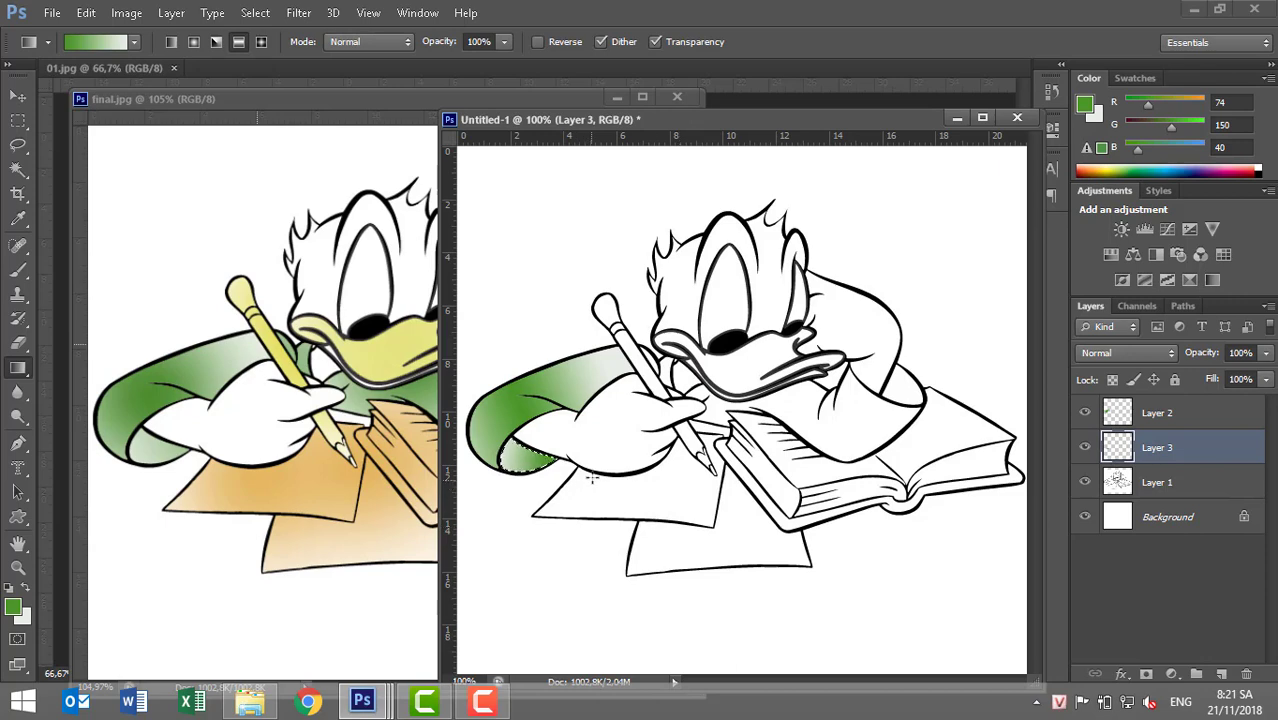
drag(500, 446, 594, 471)
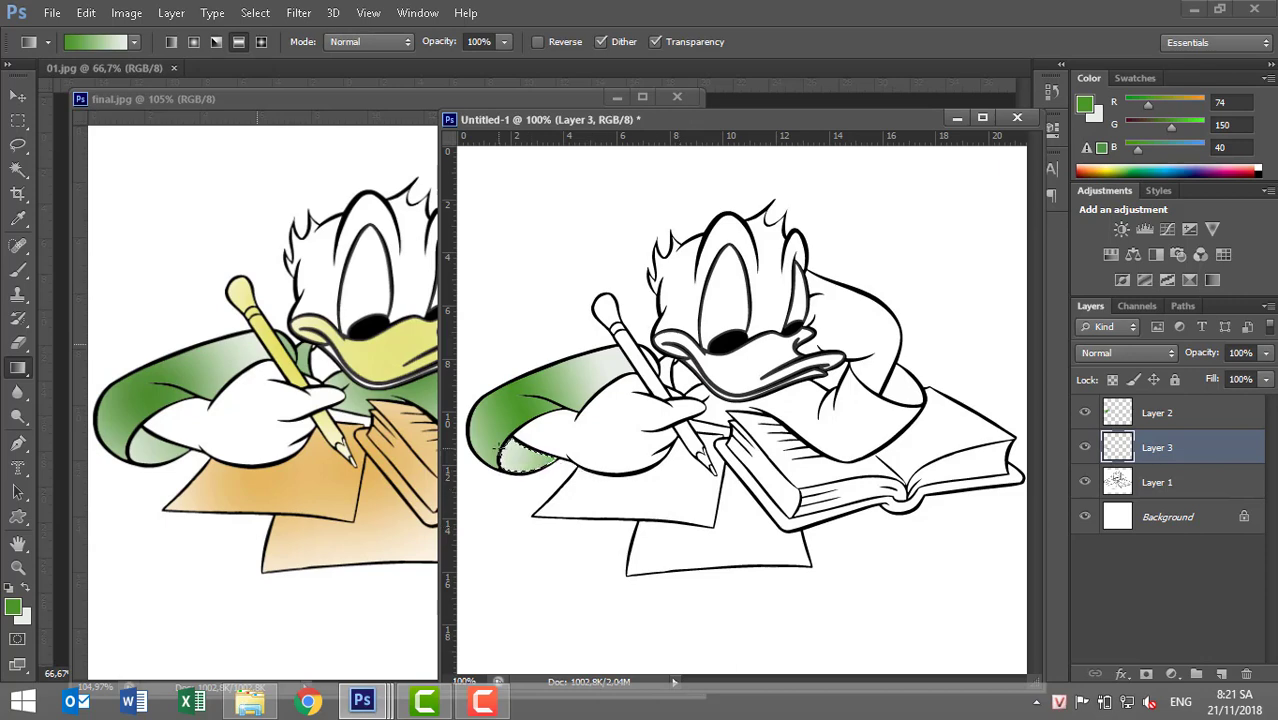
key(ctrl+d)
Move the final.jpg window aside so the second sleeve and book show beside the Untitled-1 drawing
click(369, 518)
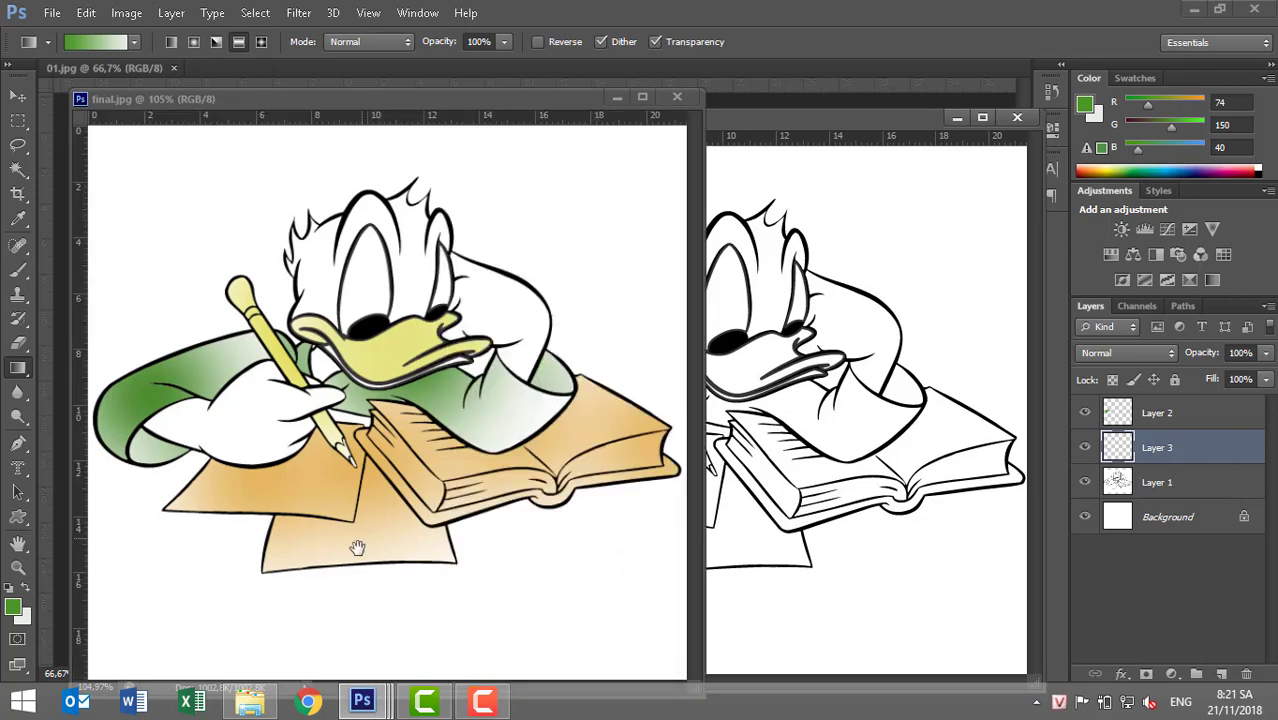
drag(461, 100, 187, 111)
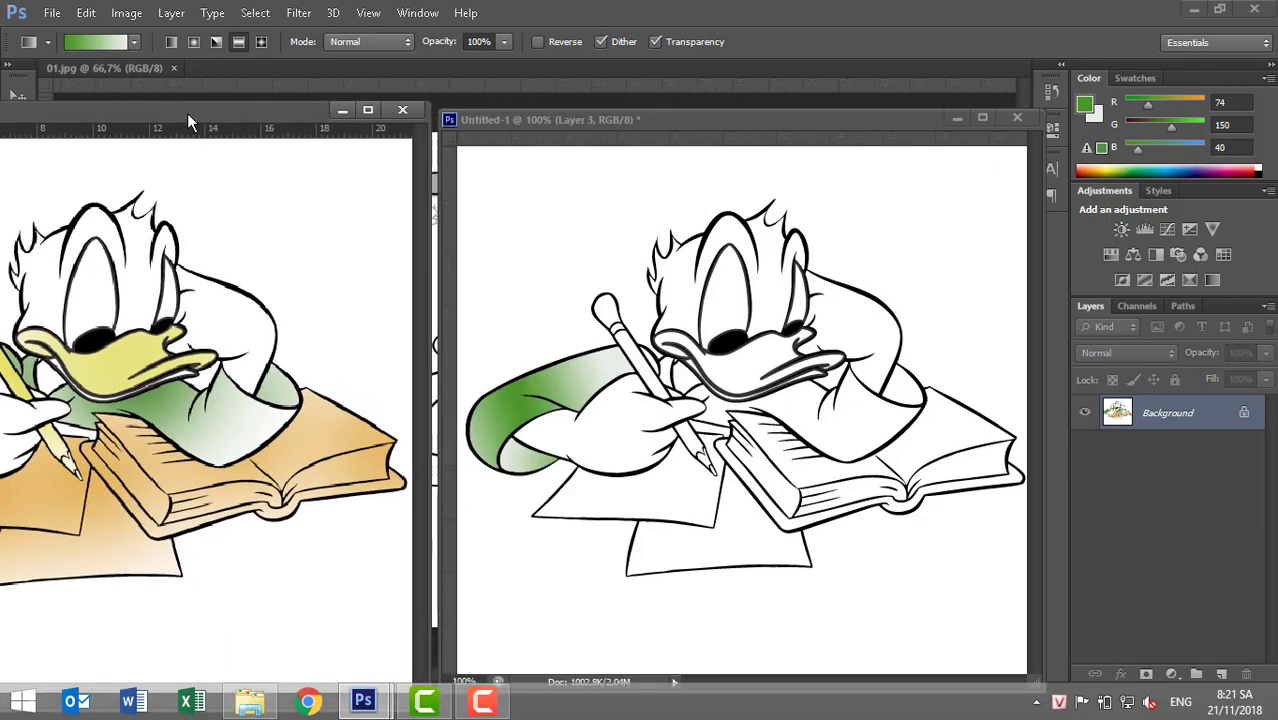
Arrange the final.jpg and Untitled-1 windows side by side, with the Untitled-1 drawing in front and fully visible
click(850, 410)
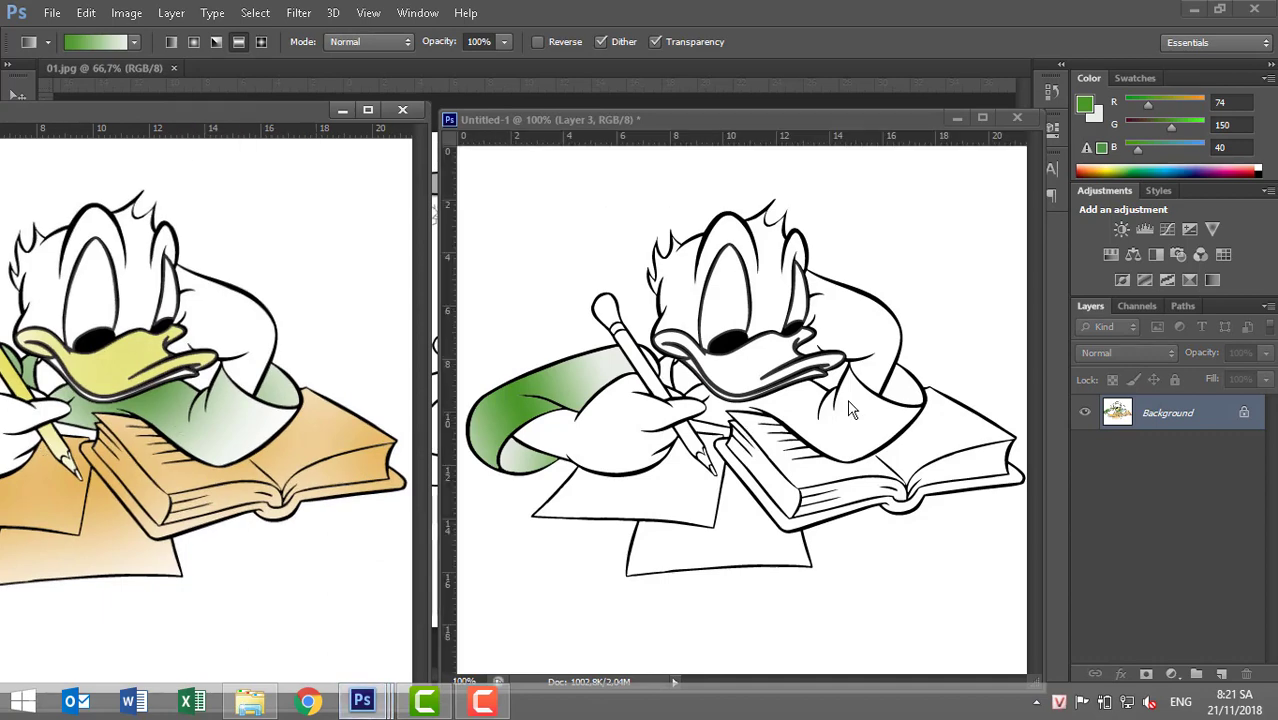
drag(45, 112, 321, 102)
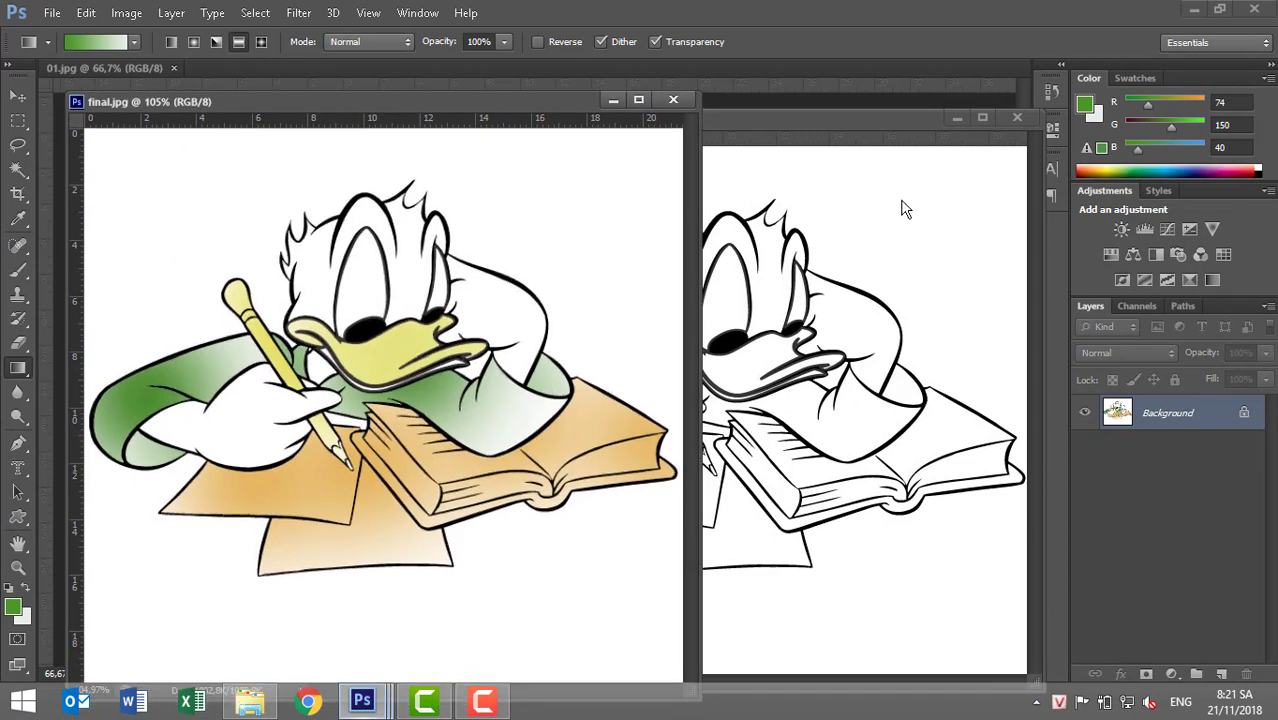
drag(809, 121, 867, 107)
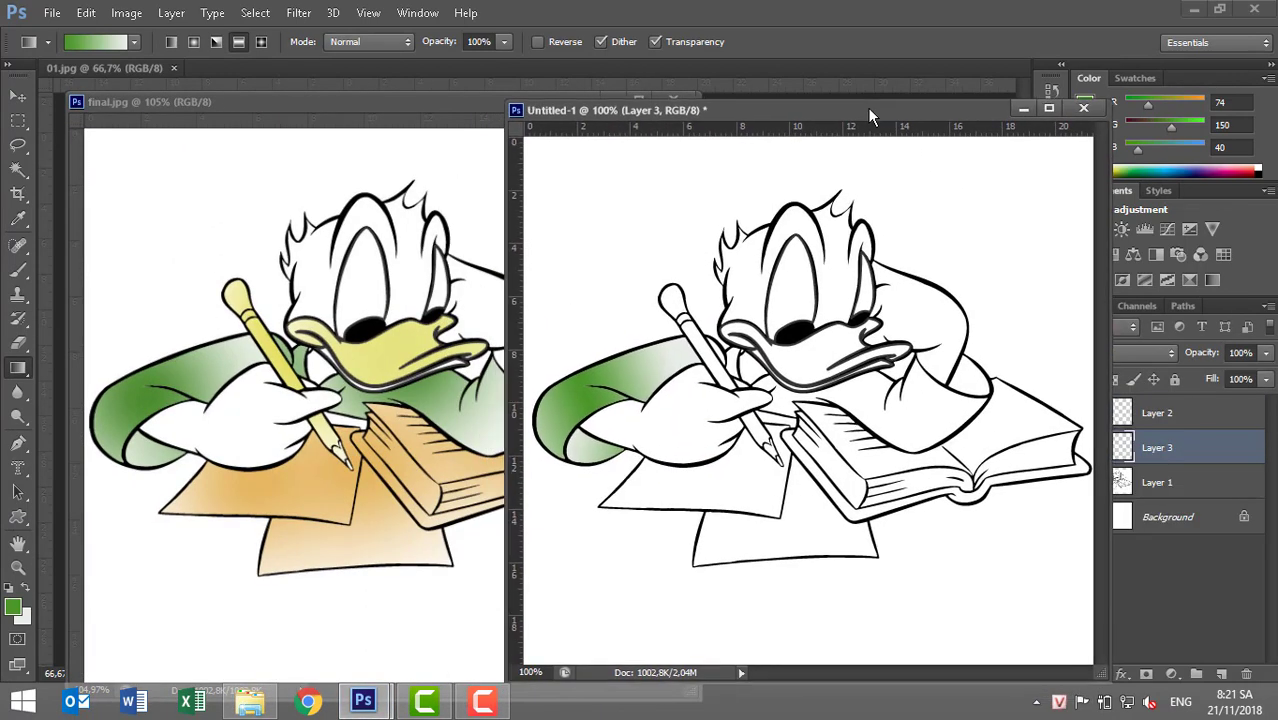
Select the second sleeve on Layer 1 with the Magic Wand and fill it with the green-to-pale reflected gradient on a new layer
click(18, 170)
click(908, 422)
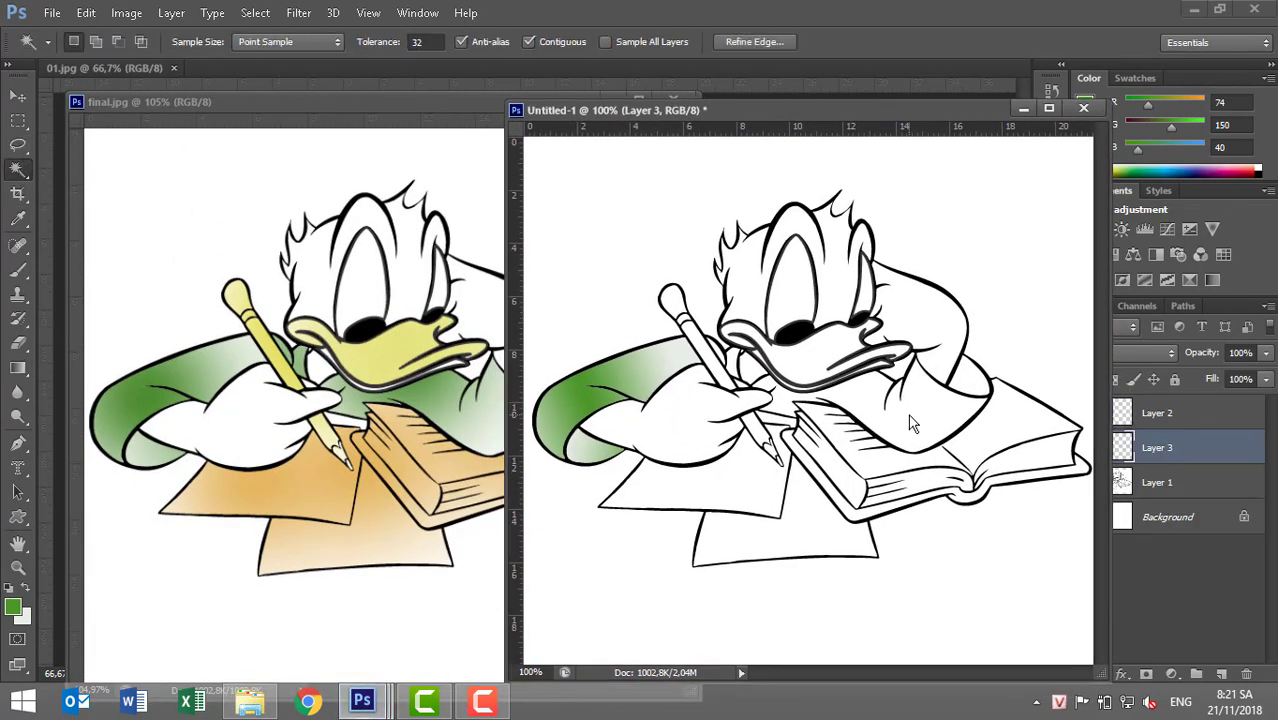
key(ctrl+d)
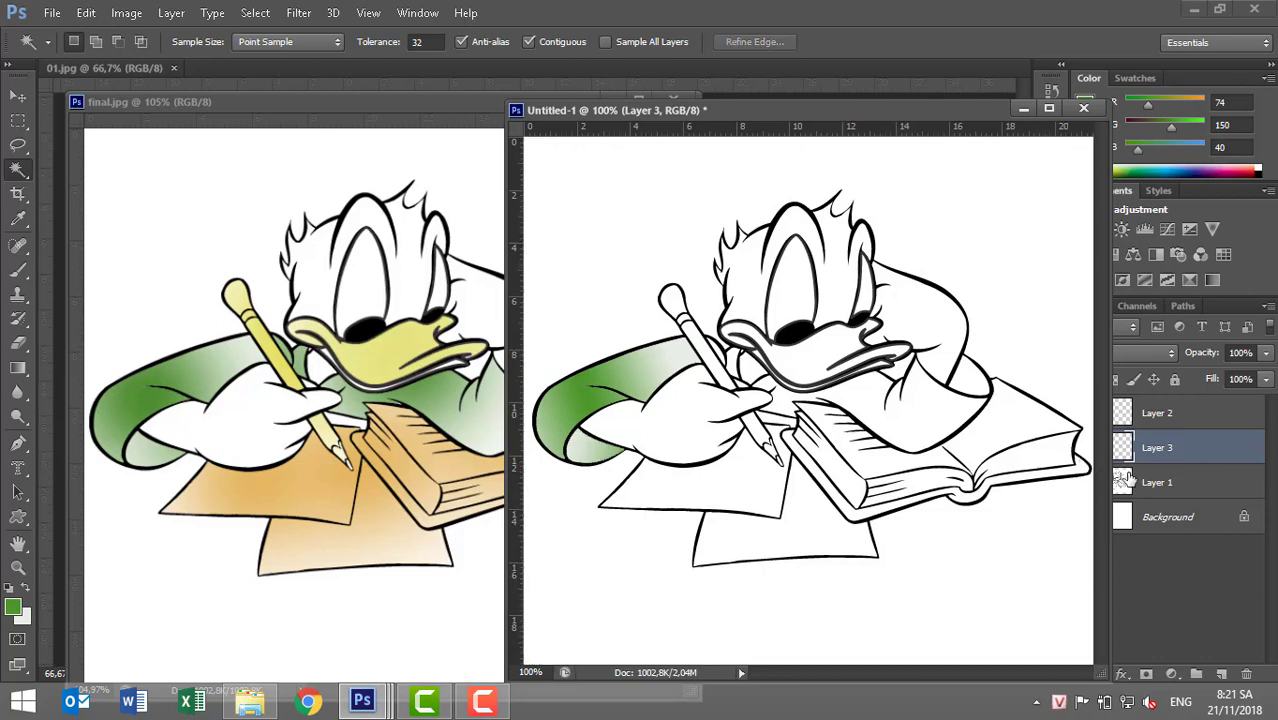
key(alt+bracketleft)
click(906, 426)
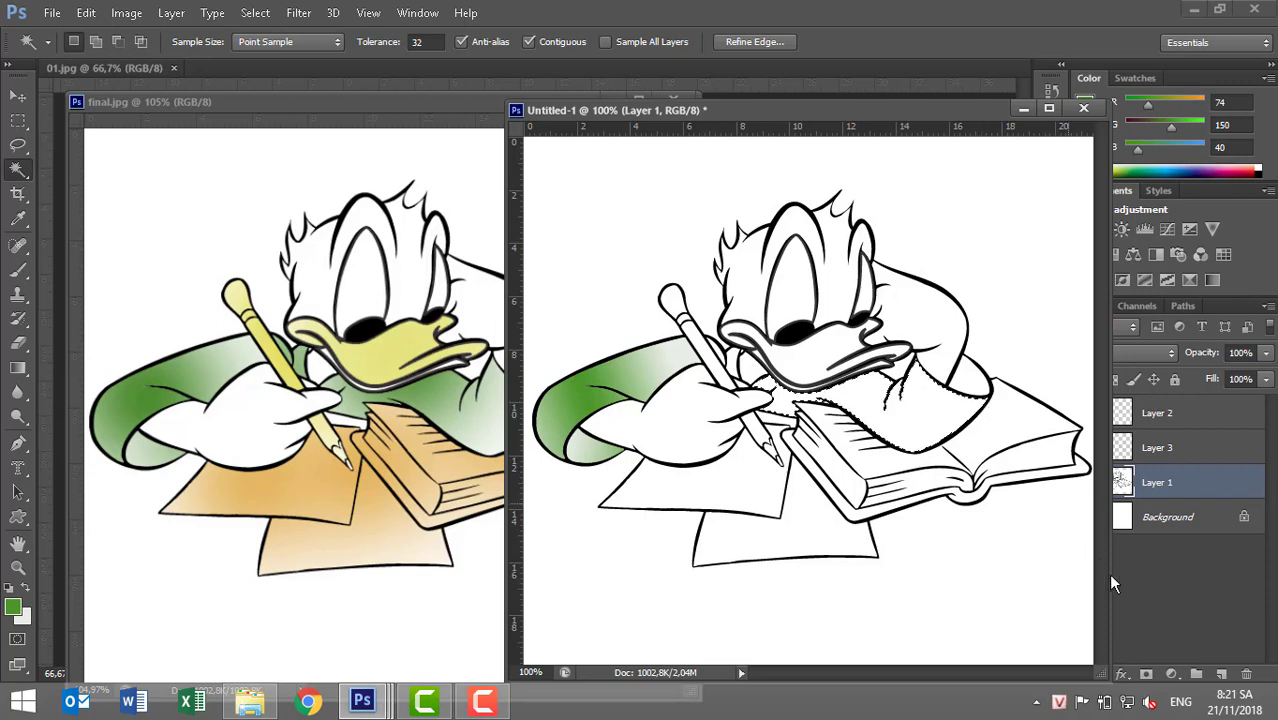
click(1221, 674)
click(18, 367)
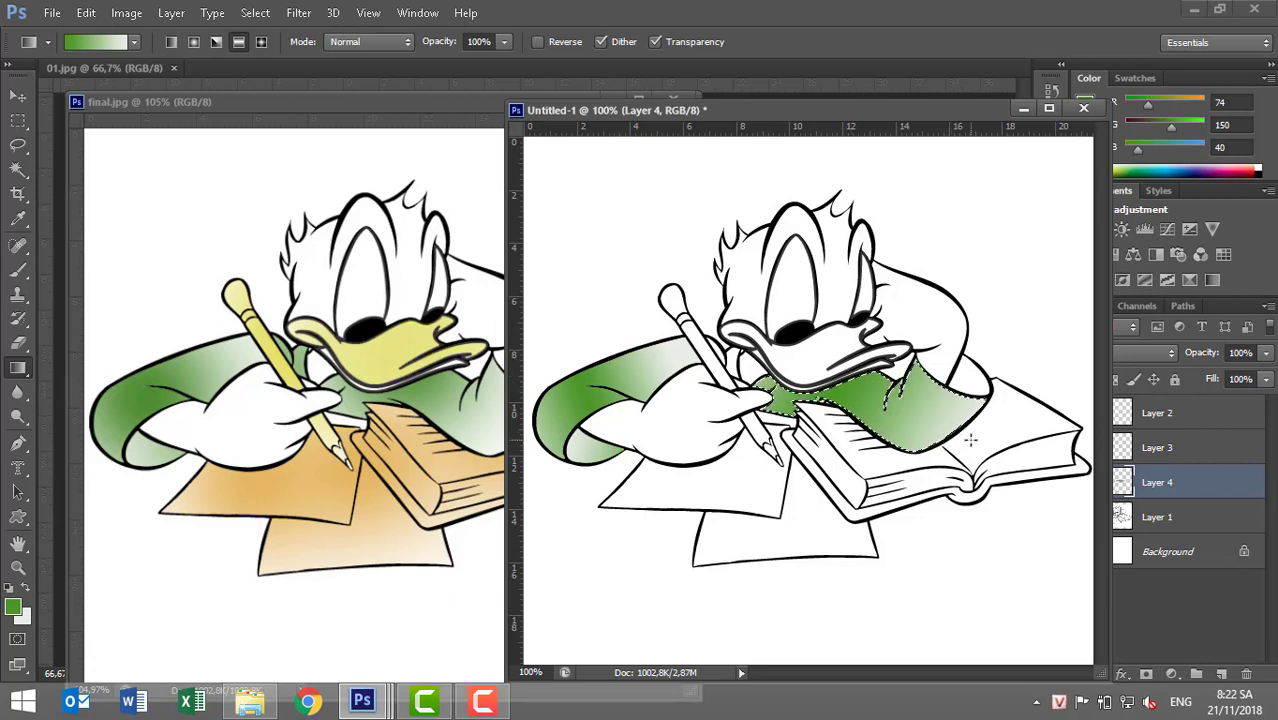
Select the upper sheet of paper under the pencil hand on Layer 1 with the Magic Wand
click(18, 169)
click(1155, 520)
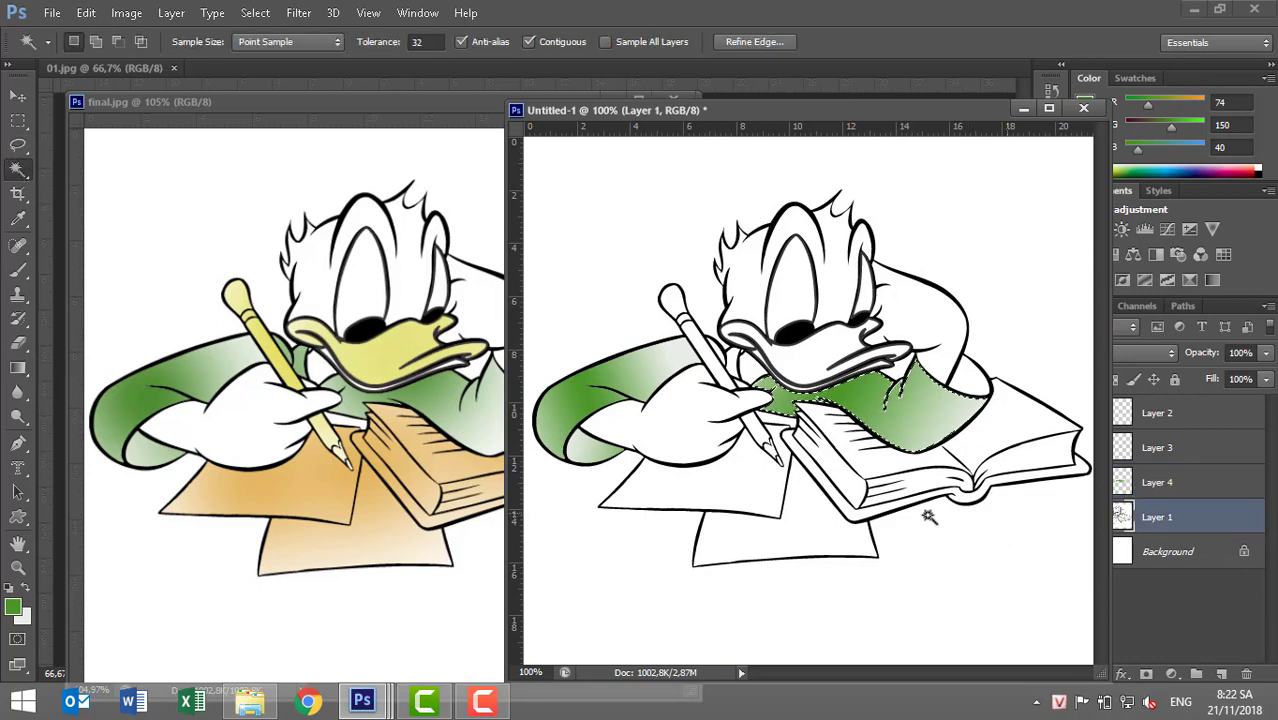
click(706, 492)
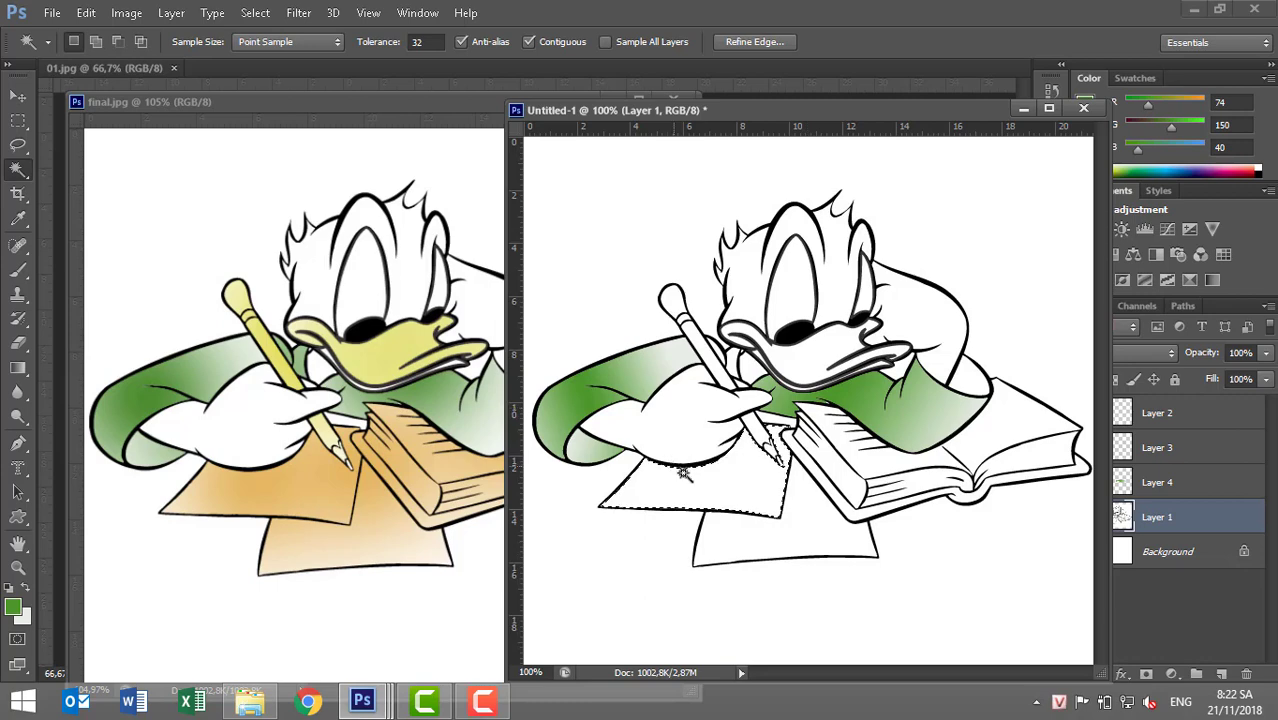
Set the foreground color to the orange #e2b156, sampled from the book and paper area in final.jpg
click(12, 607)
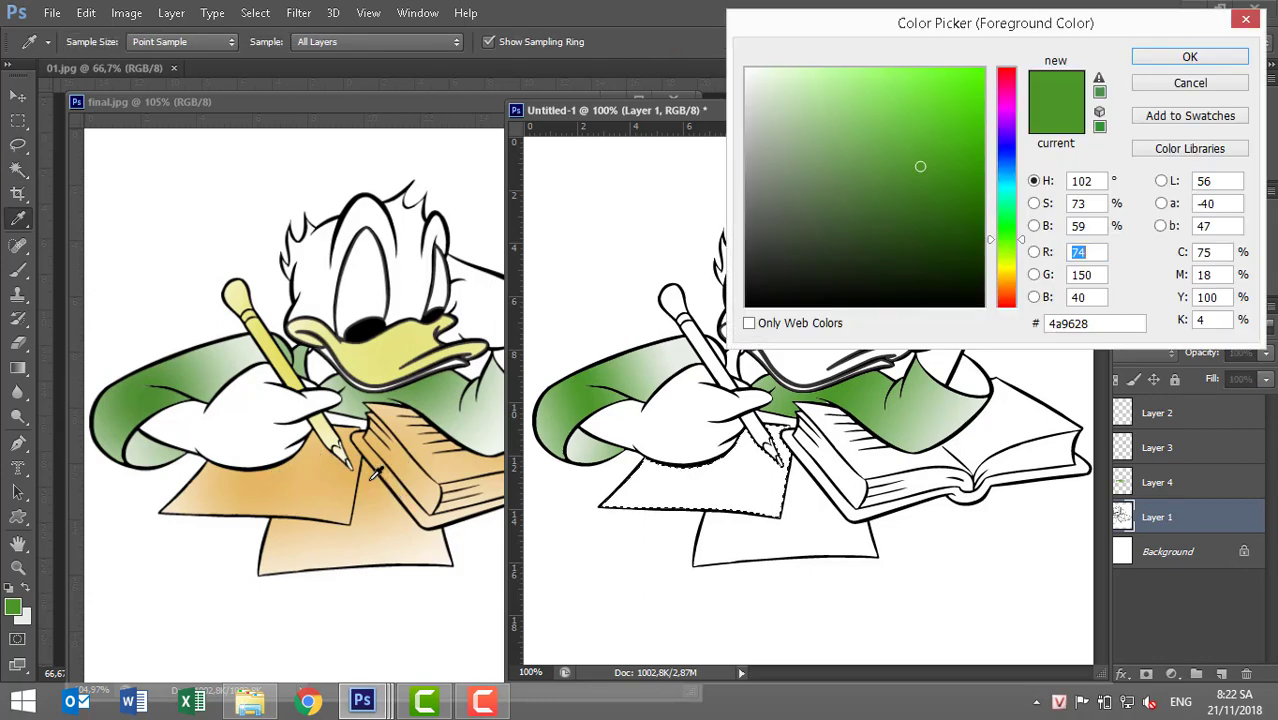
click(370, 478)
click(892, 95)
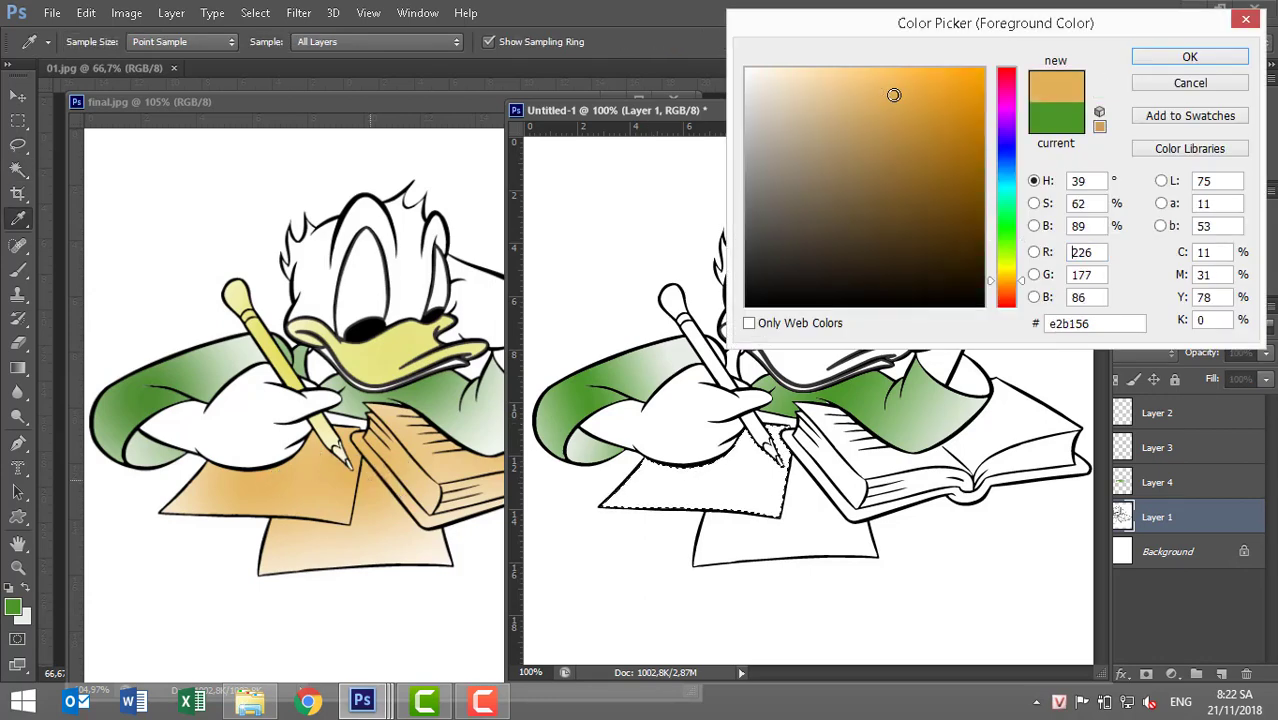
click(1189, 57)
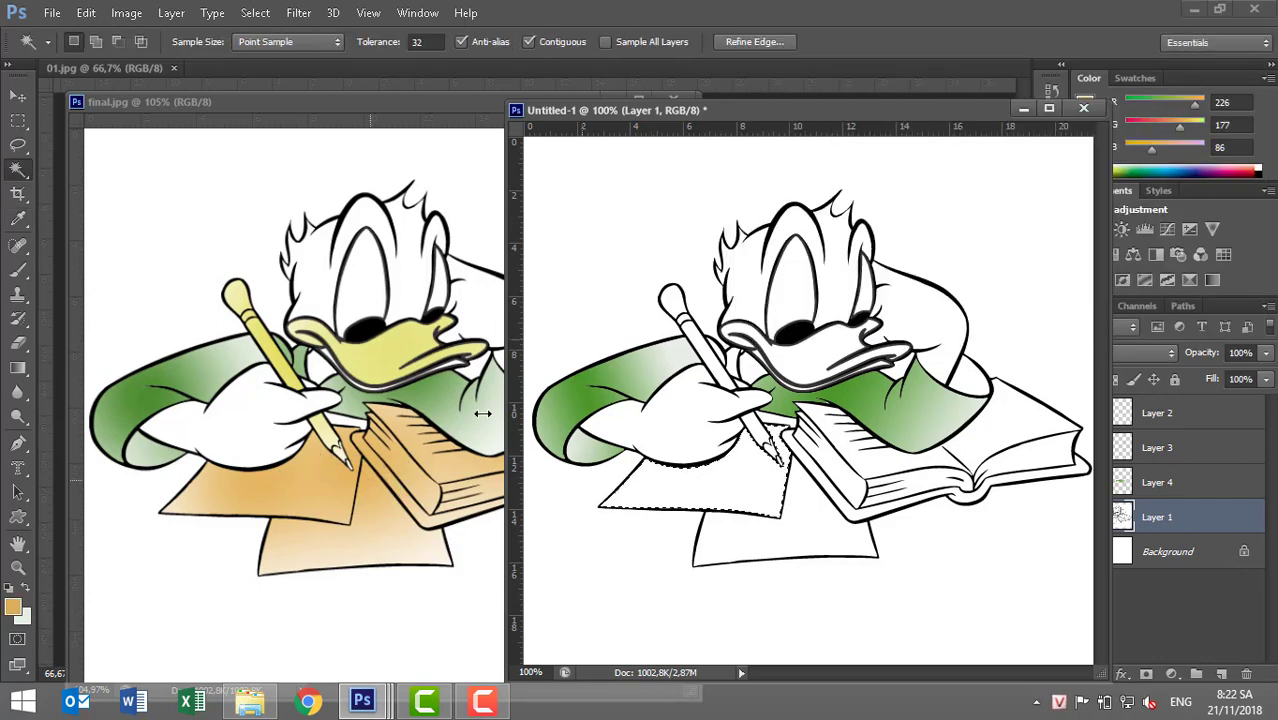
Set the background color to a pale cream sampled from the lower sheet of paper in final.jpg
click(25, 624)
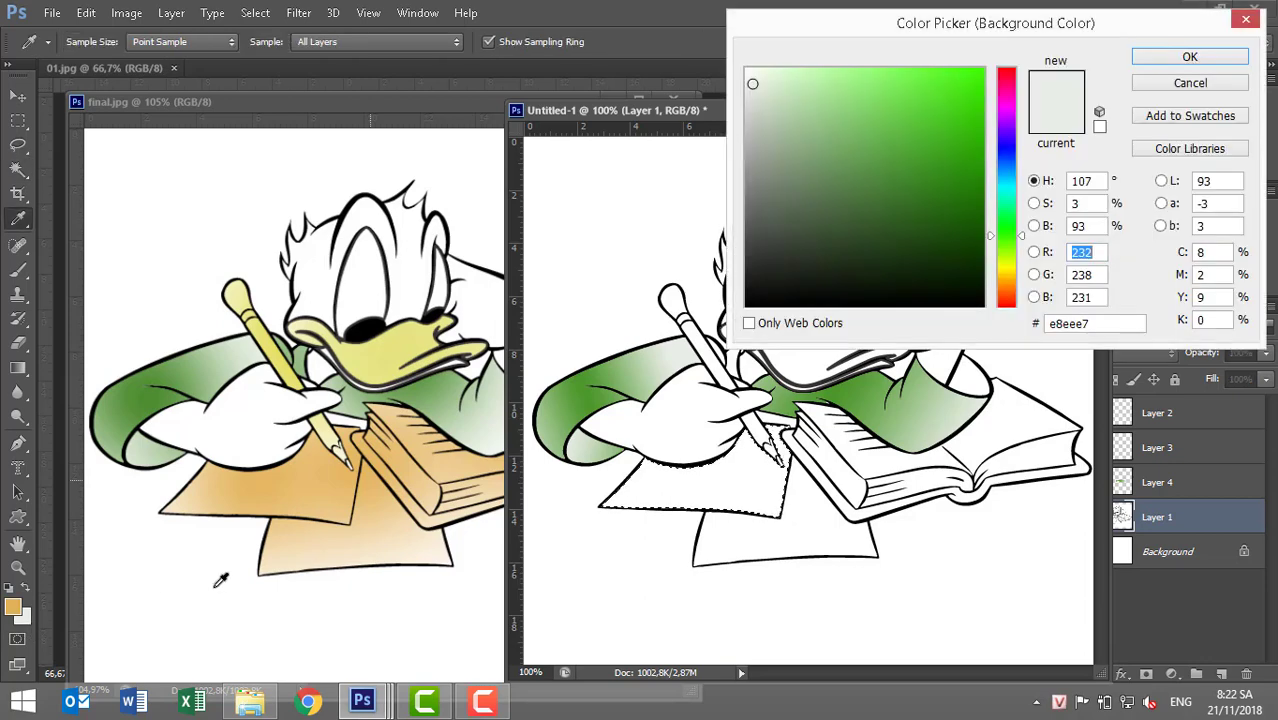
click(268, 561)
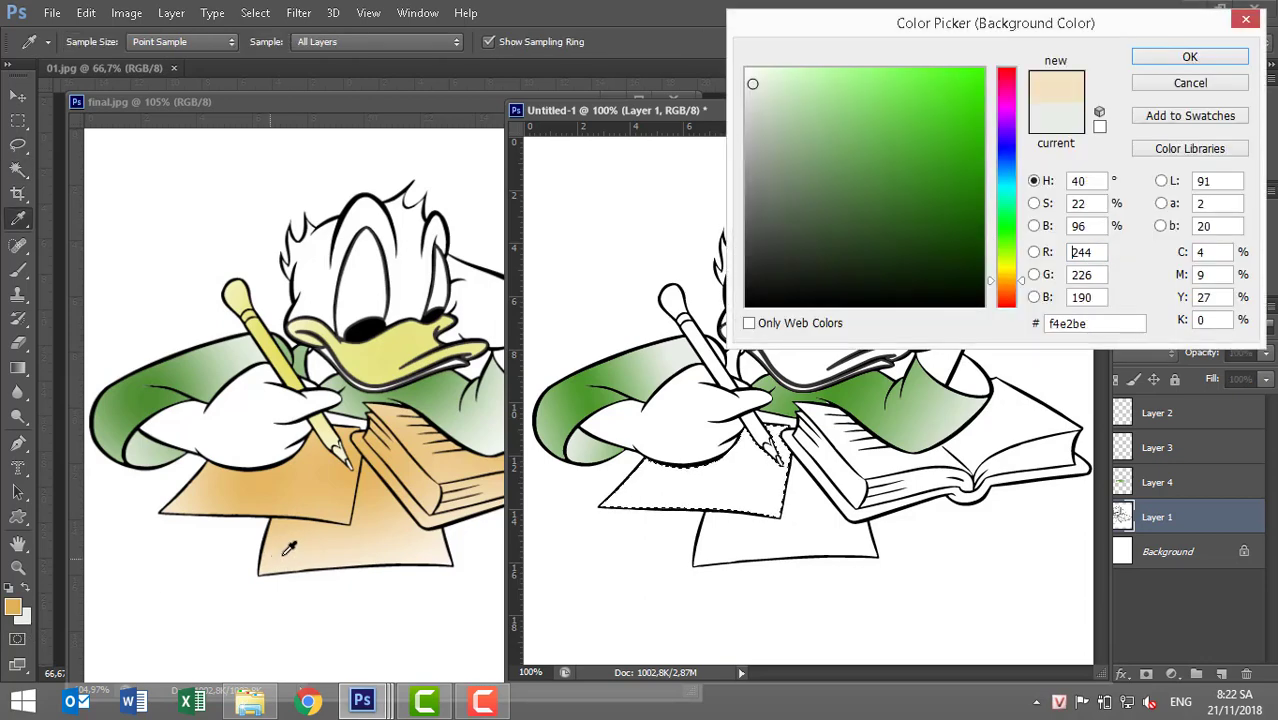
click(781, 79)
click(1190, 57)
key(w)
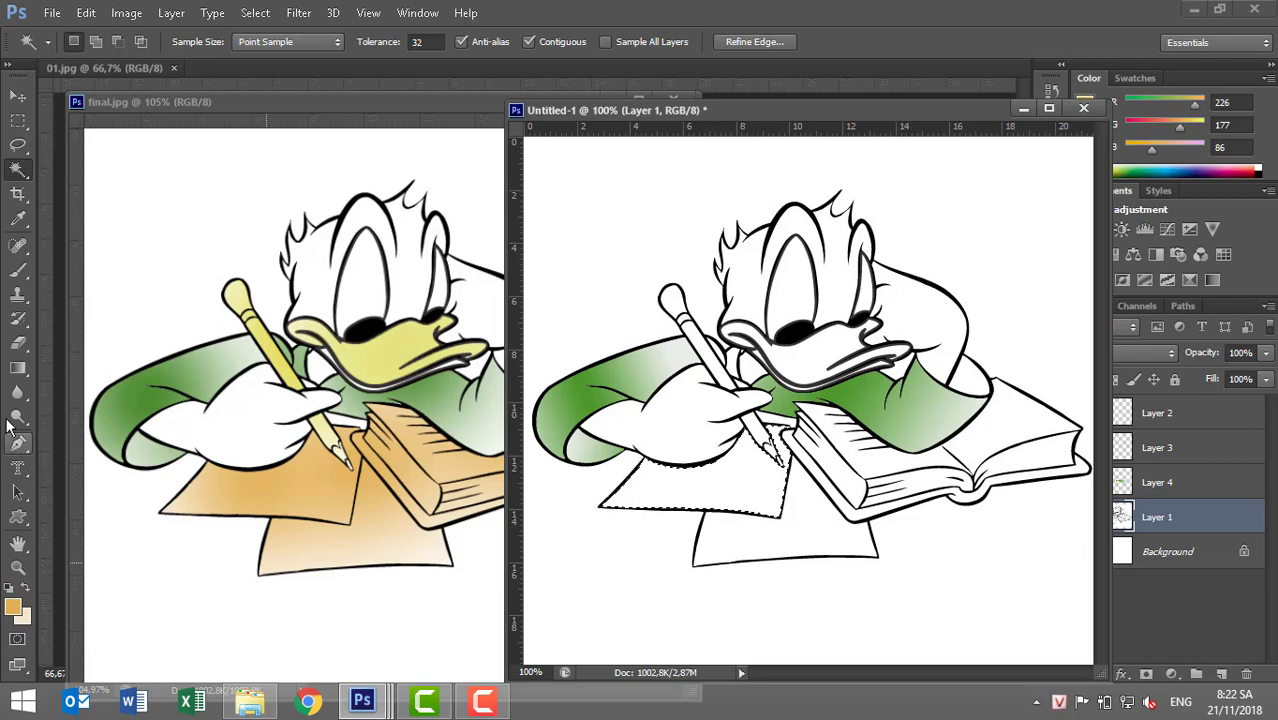
Try the orange-to-cream reflected gradient on the upper sheet of paper directly on Layer 1, deselect it and undo the fills
click(18, 367)
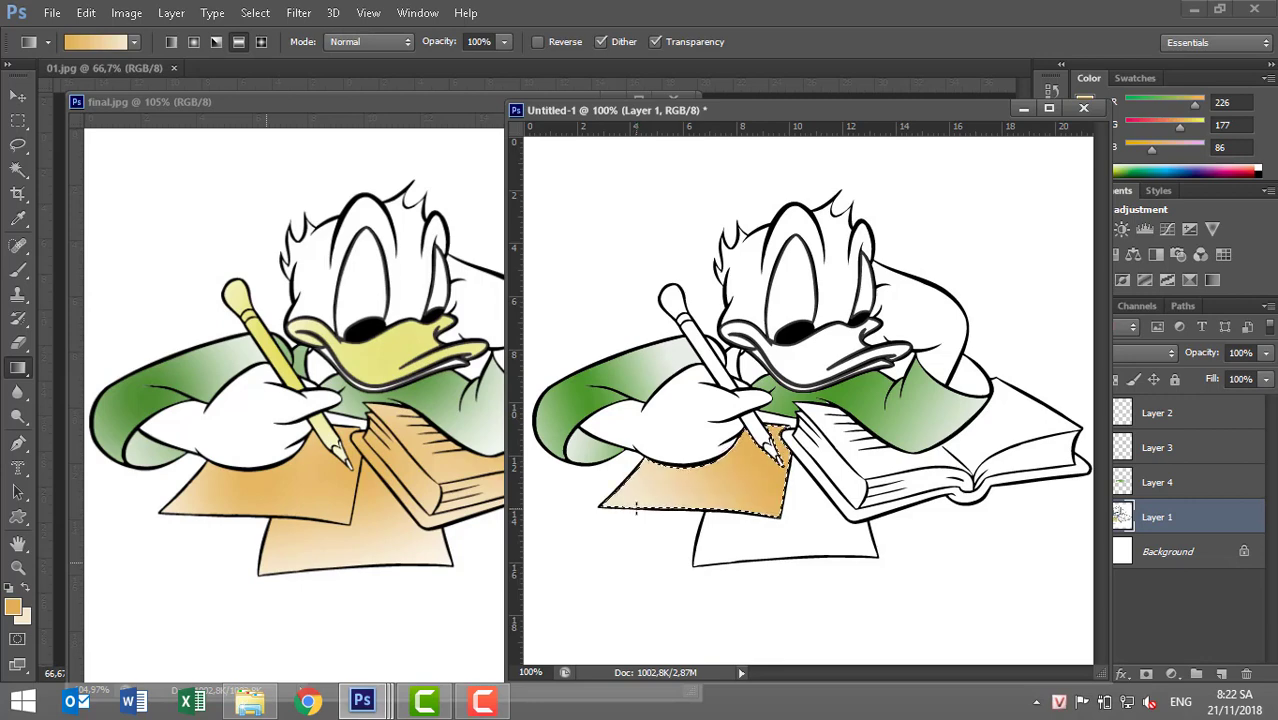
drag(760, 437, 617, 523)
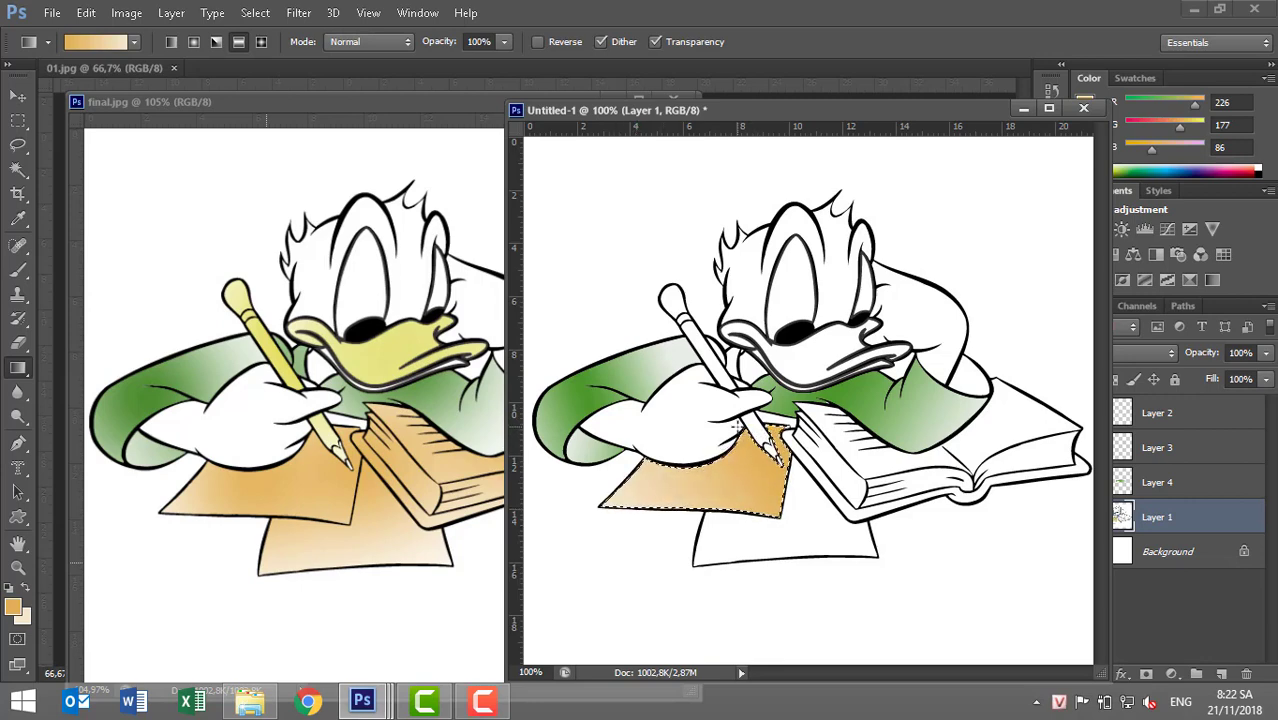
drag(738, 422, 684, 507)
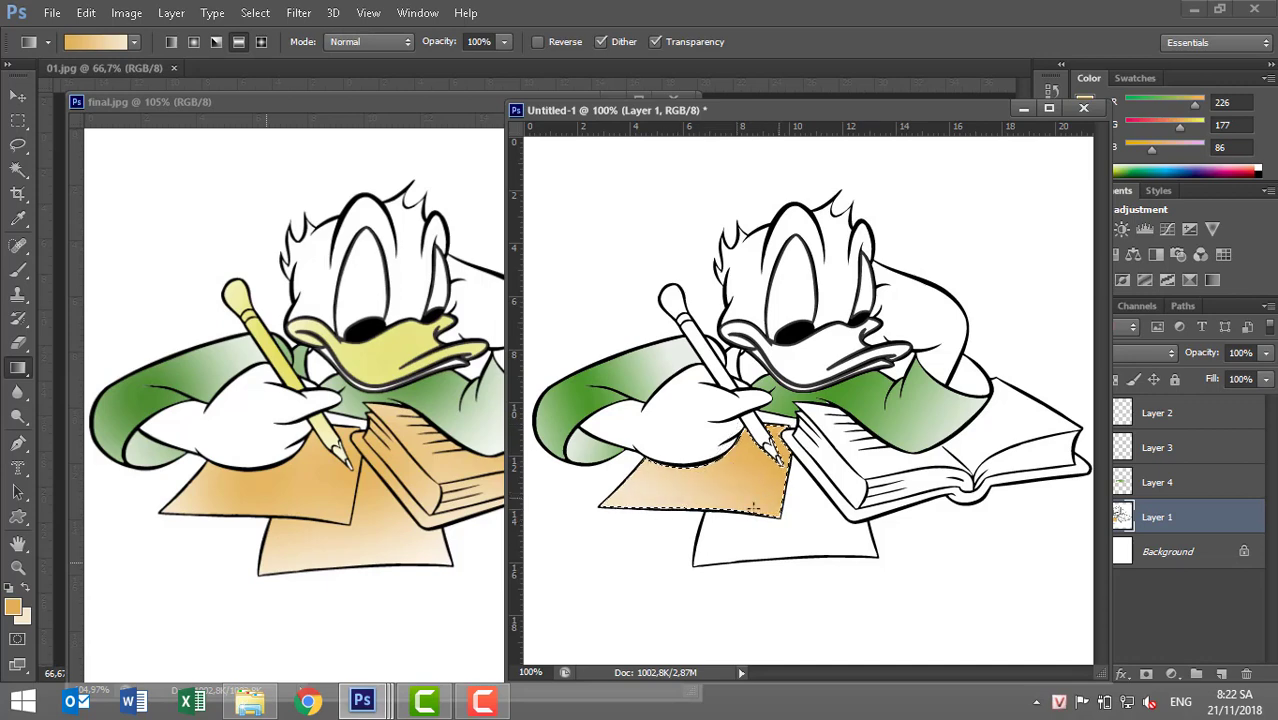
drag(725, 430, 642, 538)
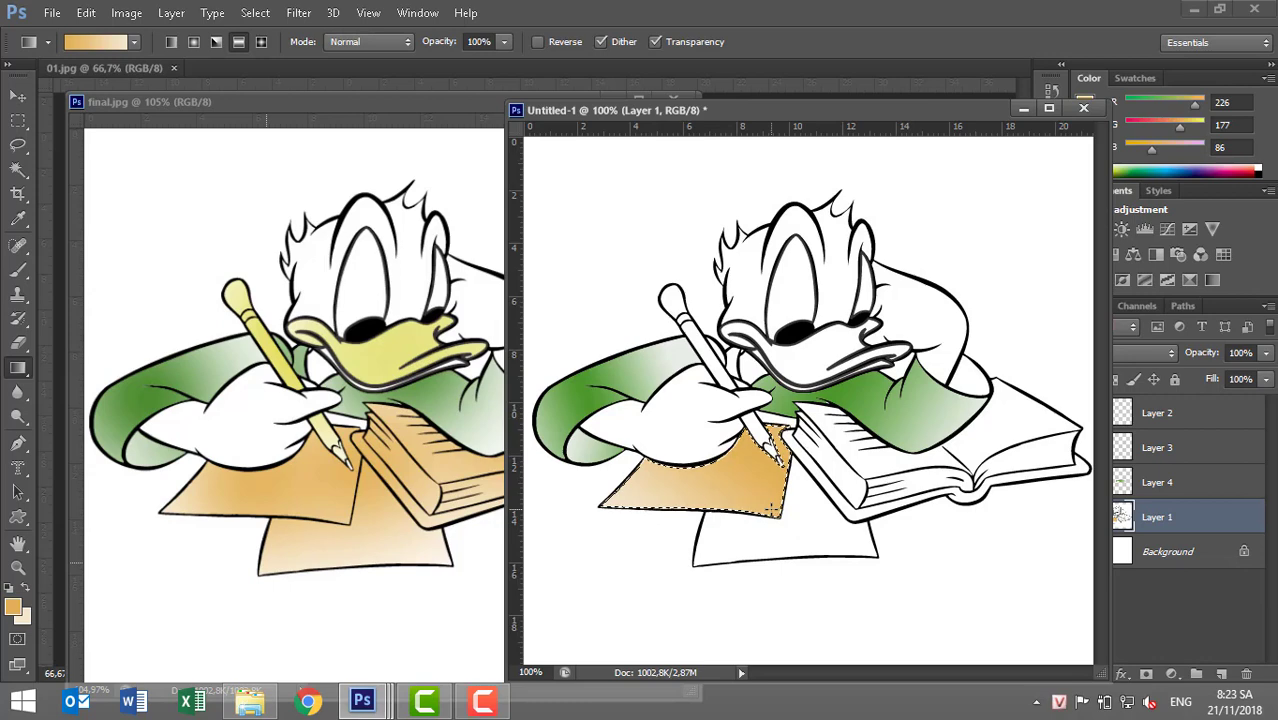
key(ctrl+d)
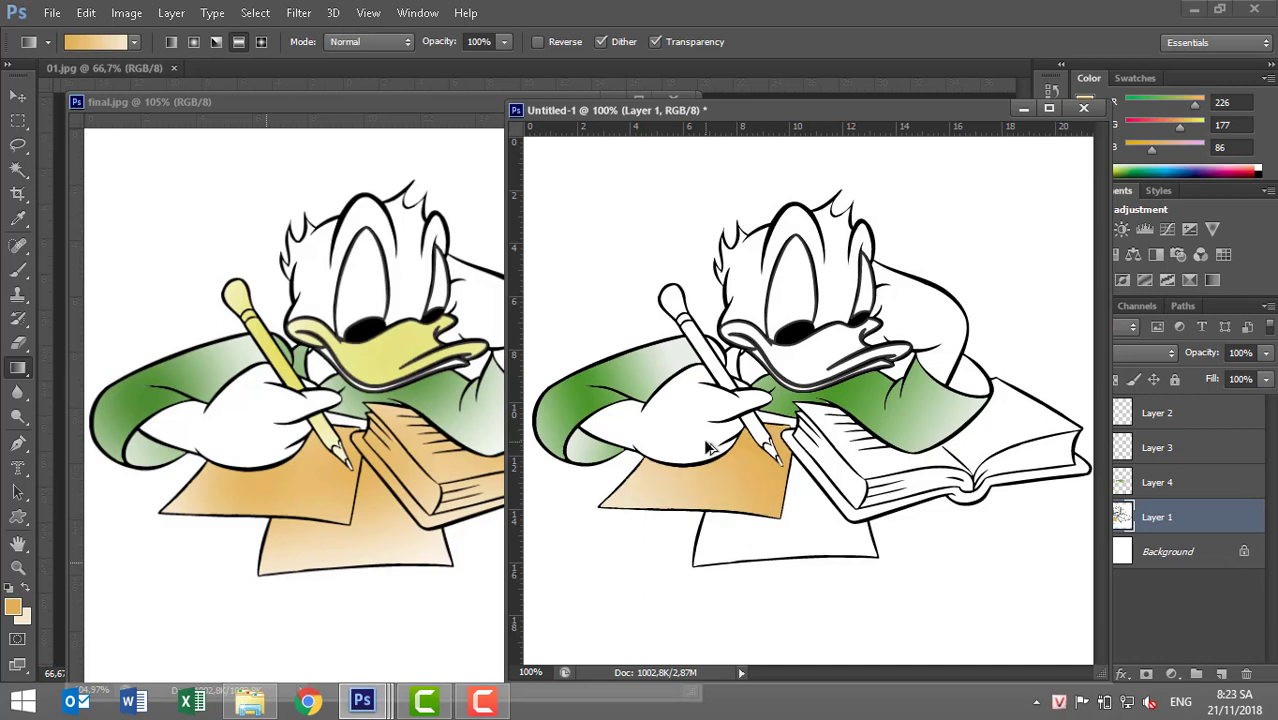
key(ctrl+z)
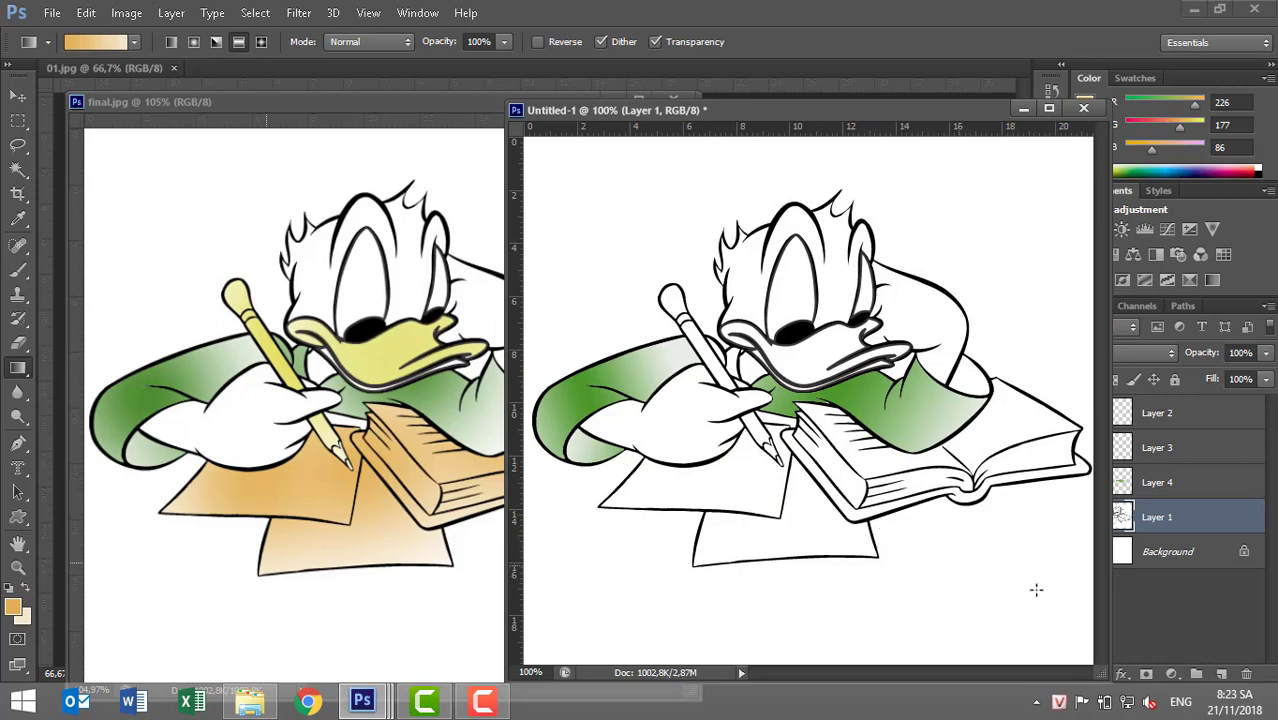
Add a new layer above Layer 1 and select the upper sheet of paper on Layer 1 with the Magic Wand
click(1222, 674)
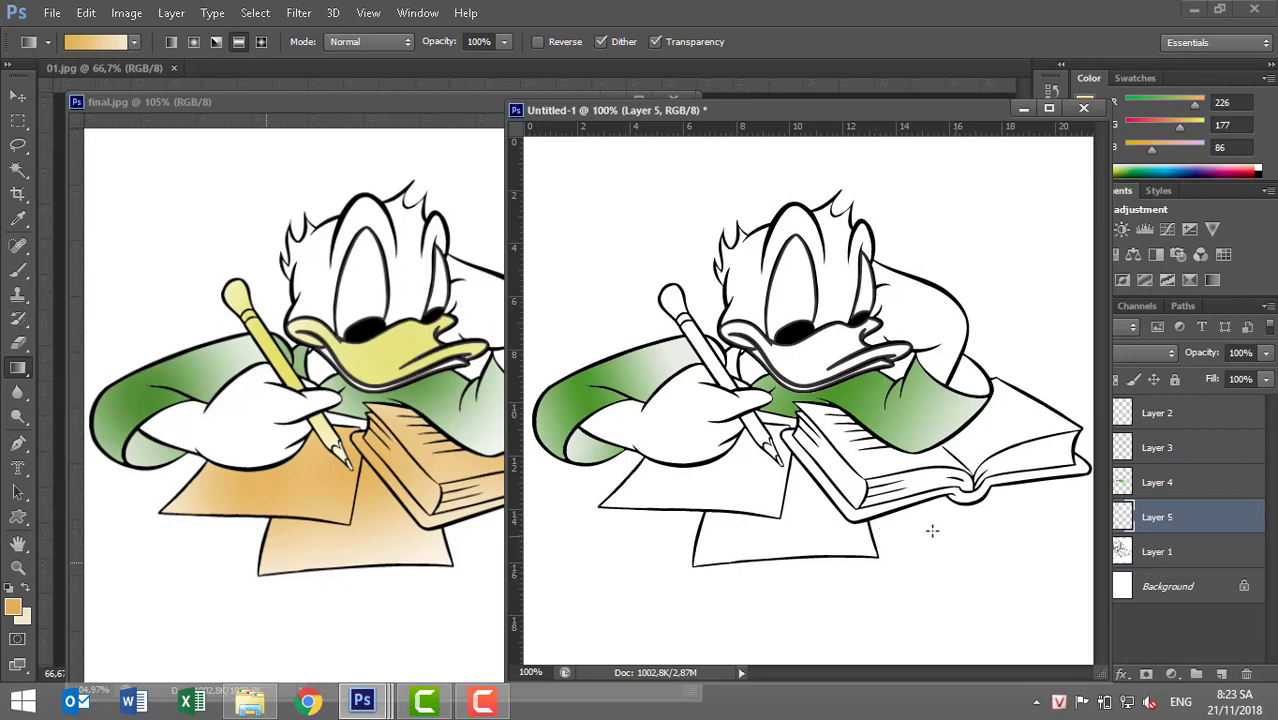
click(18, 168)
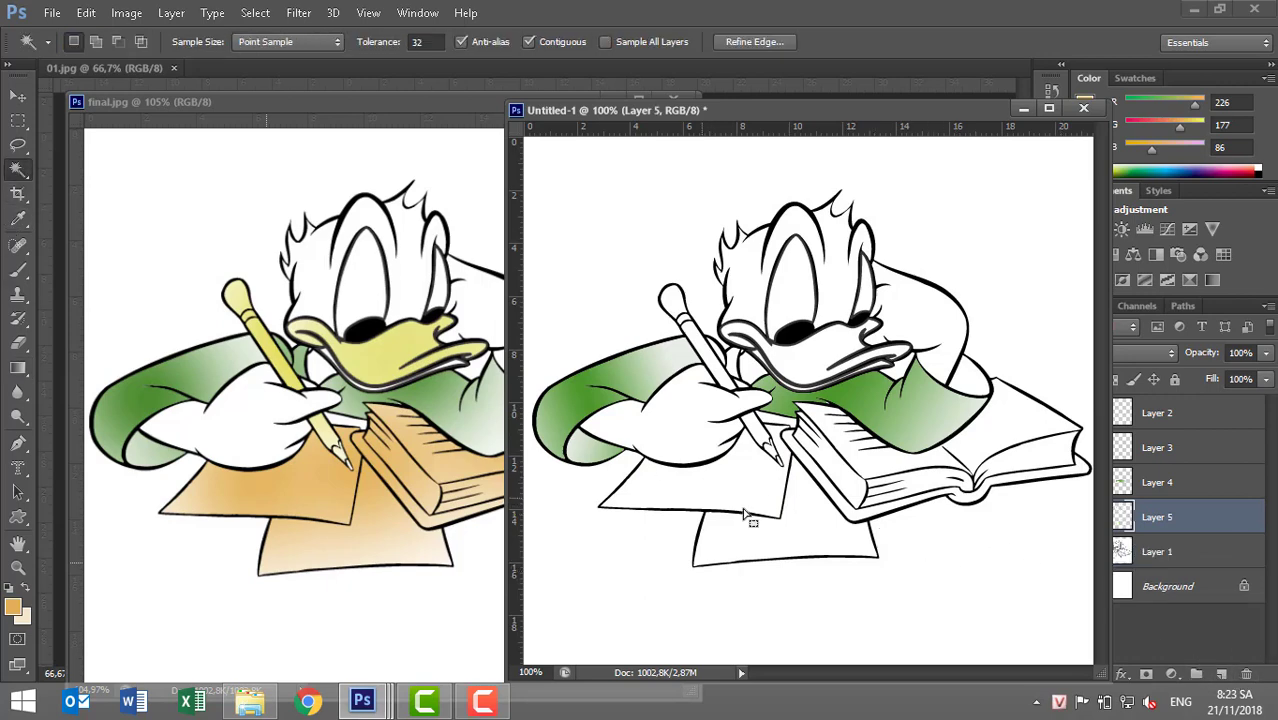
click(730, 488)
key(alt+bracketleft)
key(ctrl+d)
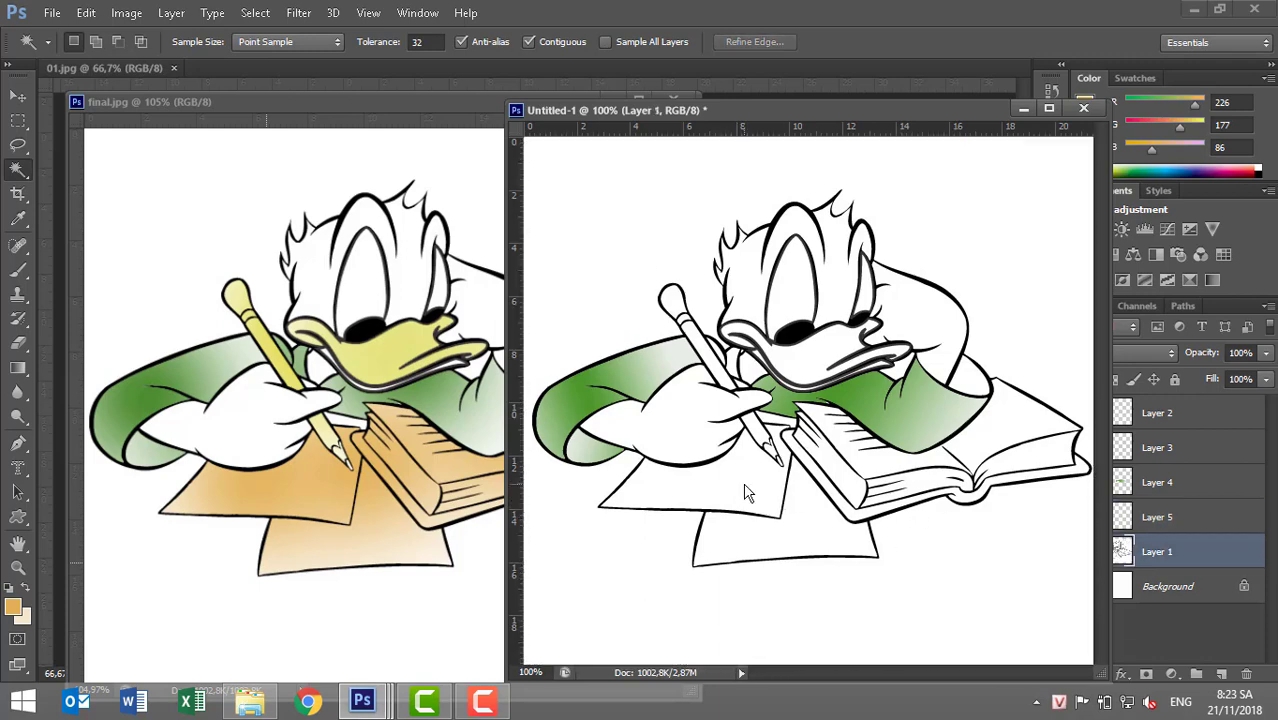
click(745, 492)
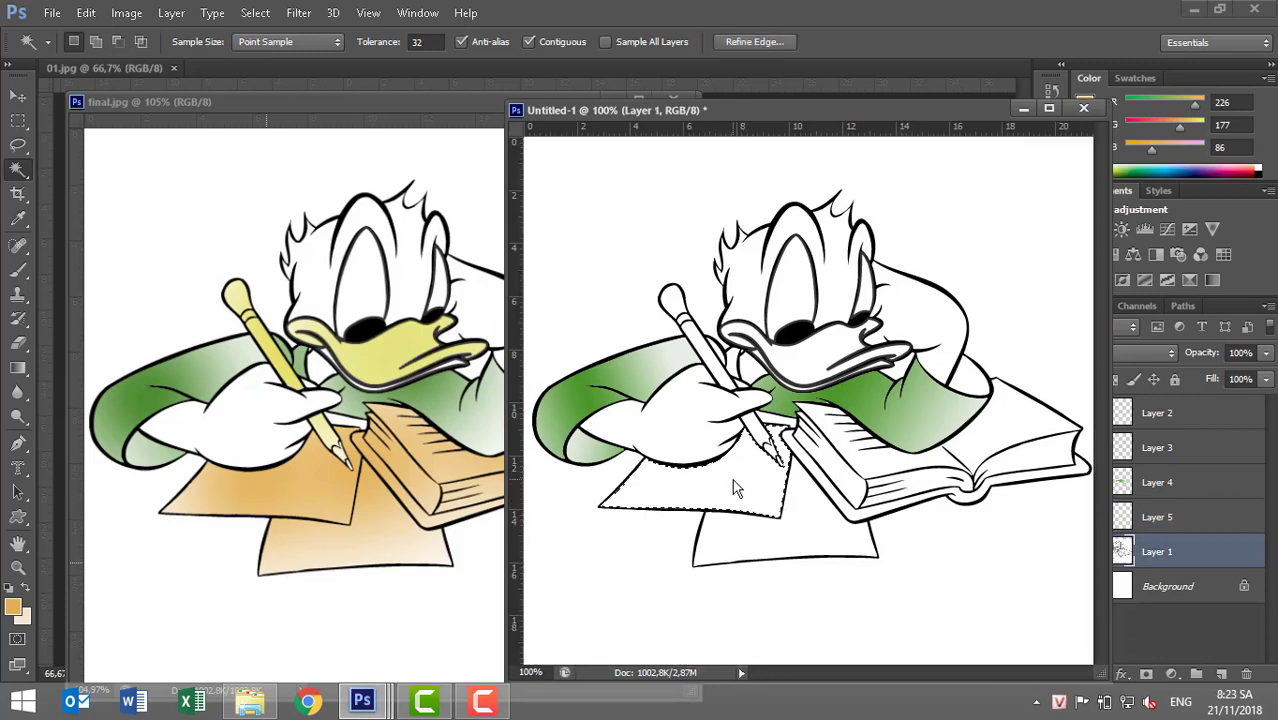
Fill the selected upper sheet with the orange-to-cream reflected gradient on the empty Layer 5 and deselect it
click(18, 368)
key(alt+bracketright)
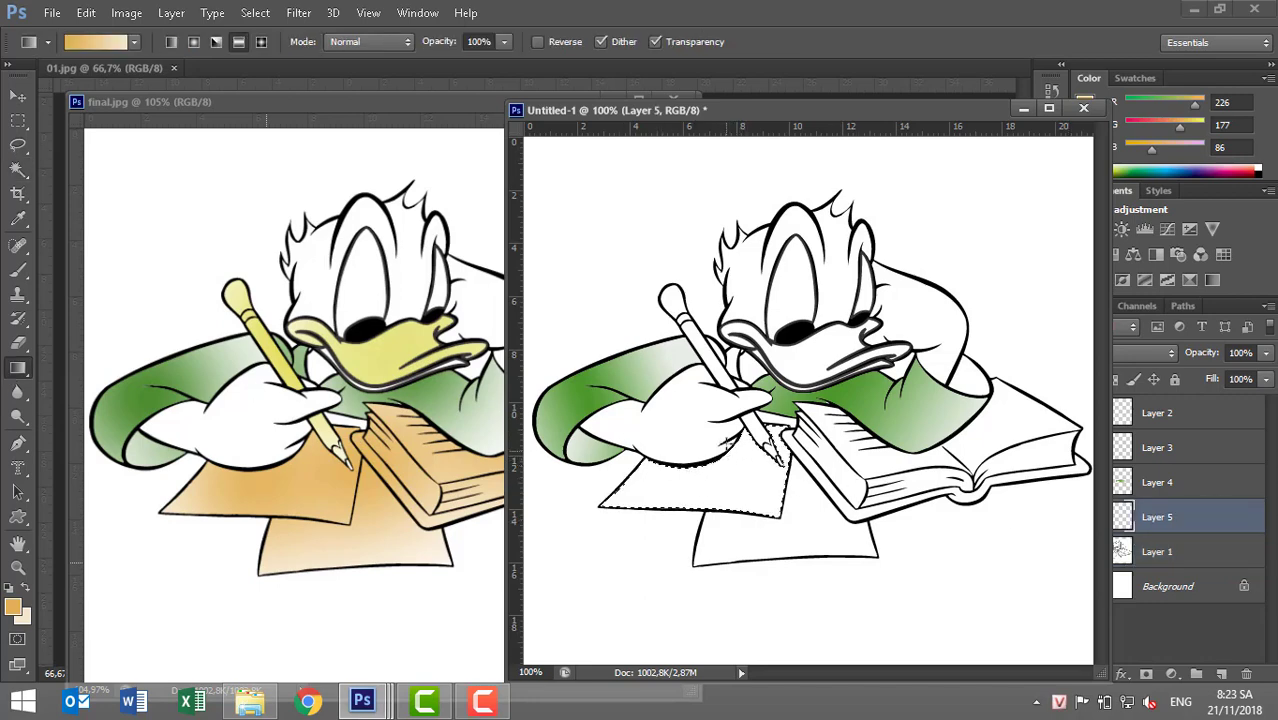
drag(730, 444, 629, 508)
key(ctrl+d)
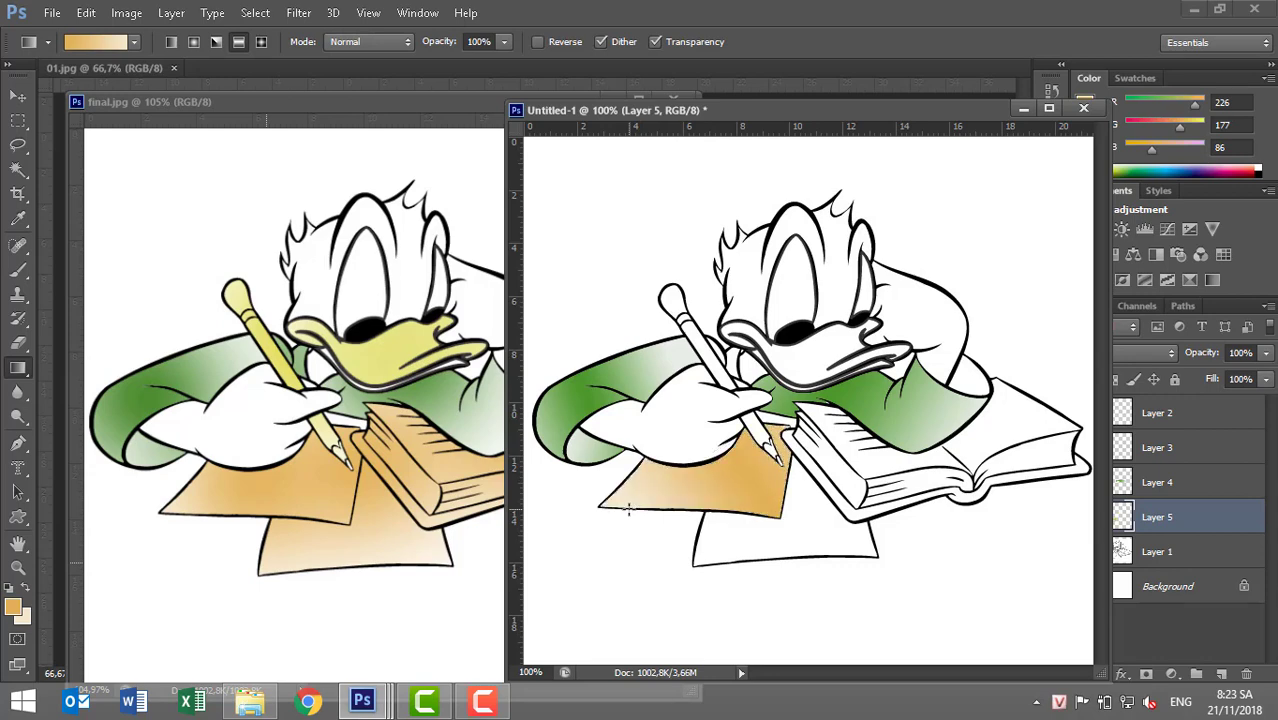
right_click(1040, 706)
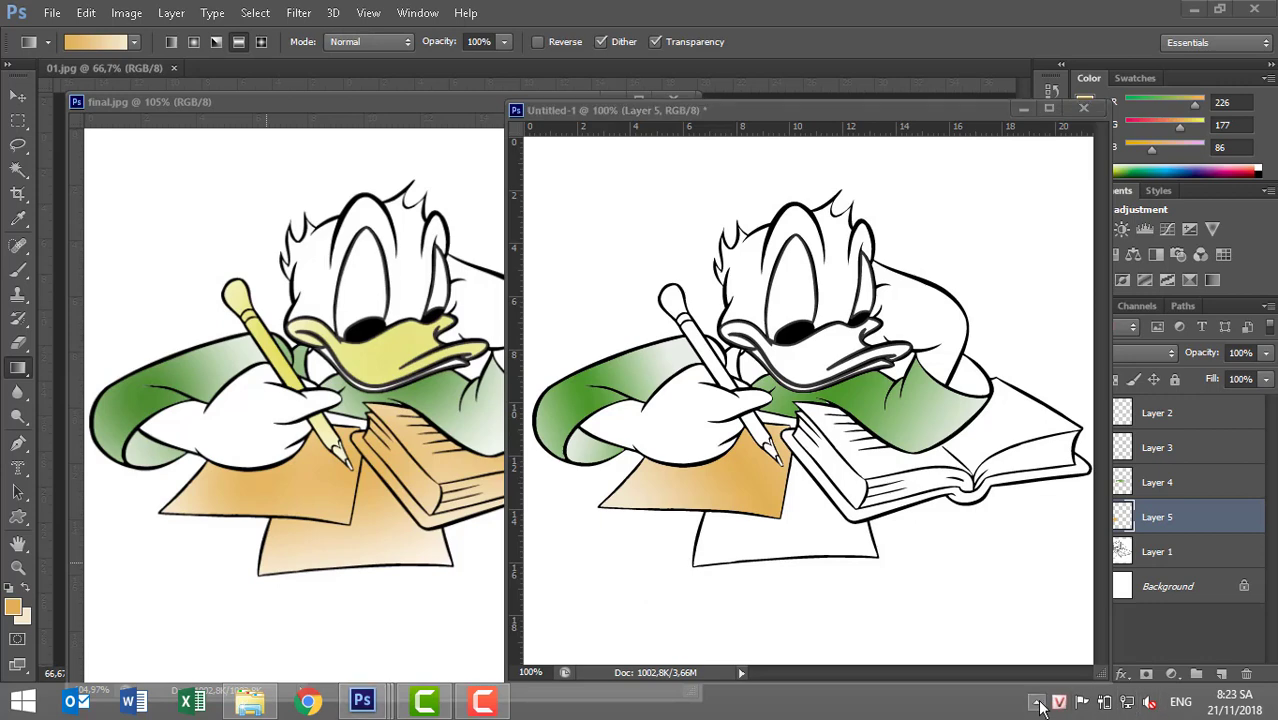
click(1007, 708)
click(1034, 703)
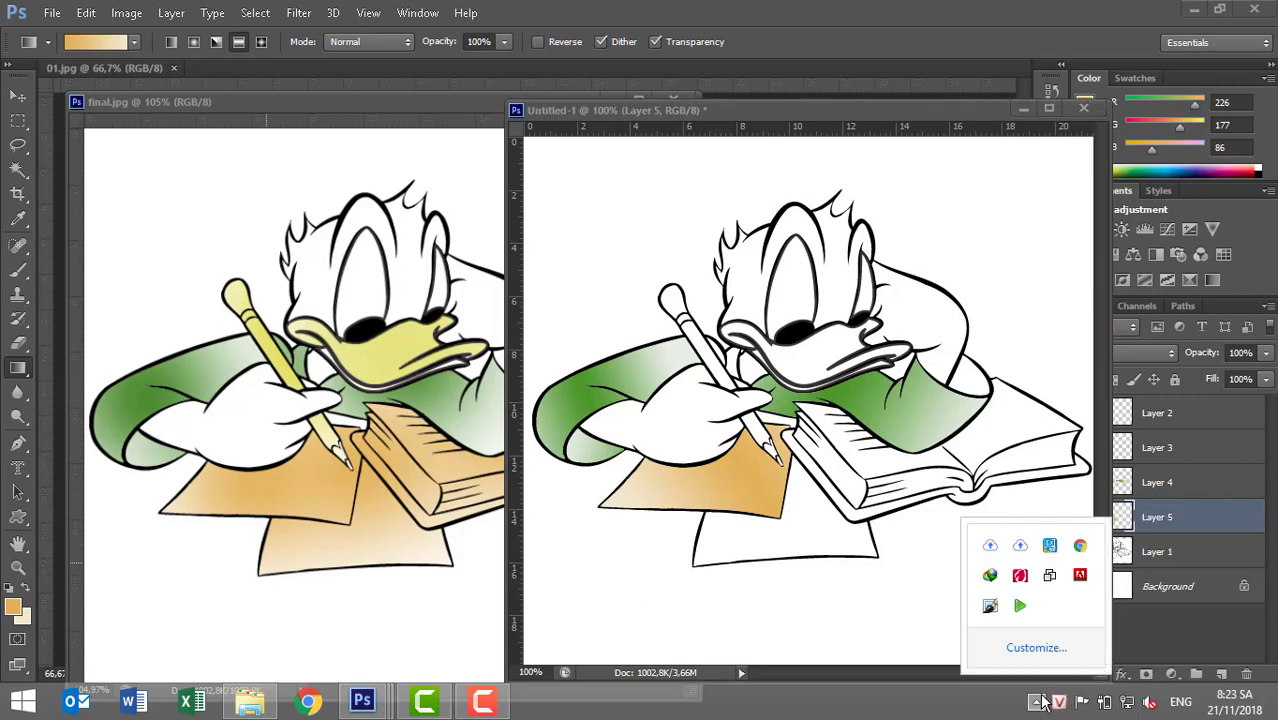
right_click(1034, 609)
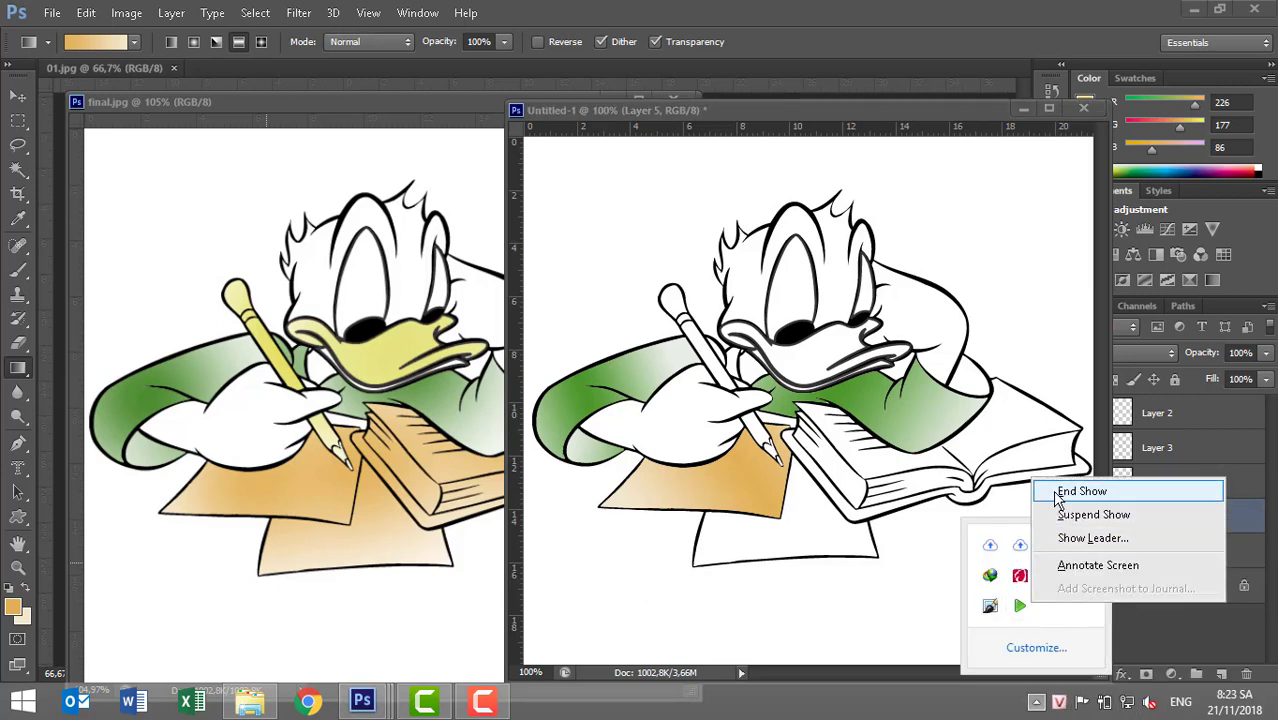